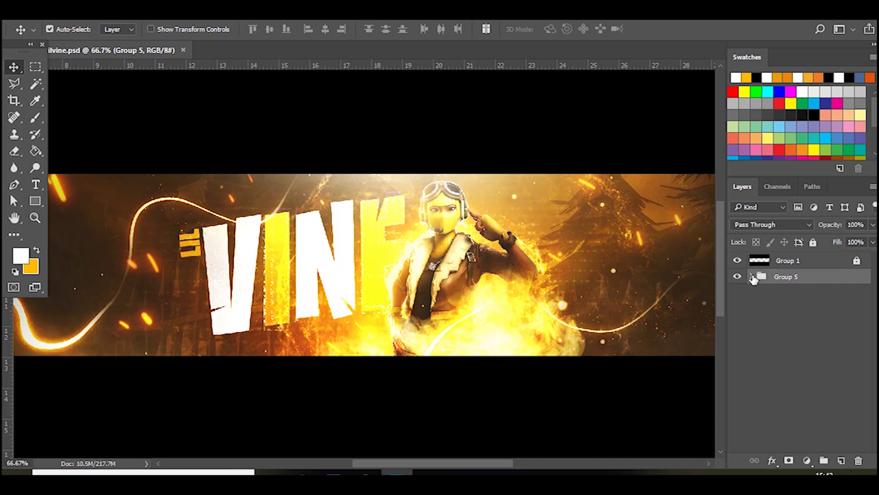
# Step: Delete the LIL, VINE and VINE copy text layers inside Group 5
pyautogui.click(752, 277)
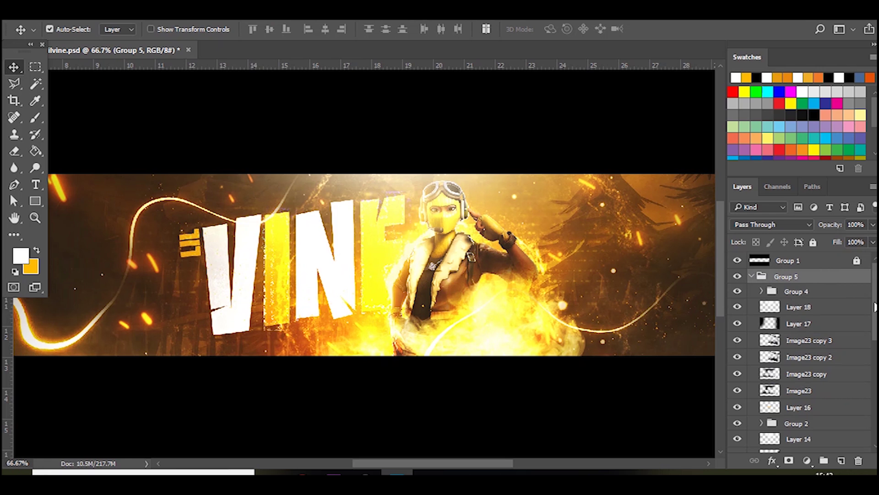
pyautogui.scroll(-5, 802, 348)
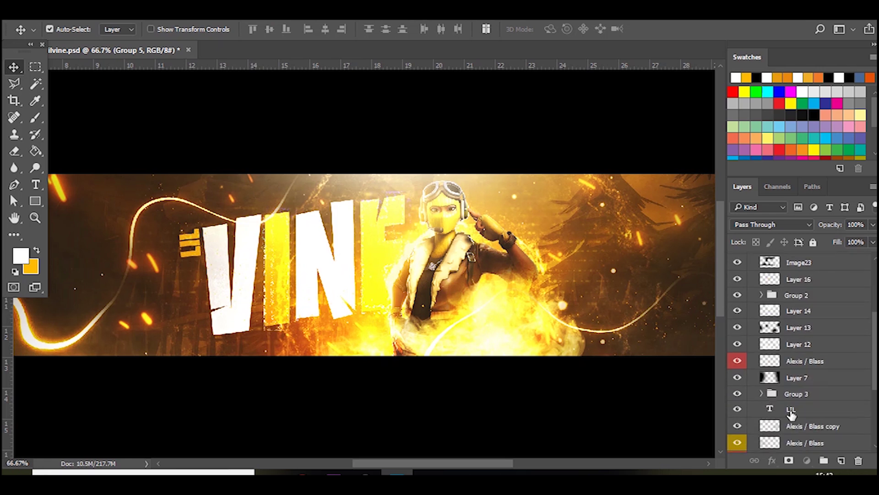
pyautogui.click(791, 414)
pyautogui.press('Delete')
pyautogui.scroll(-2, 792, 414)
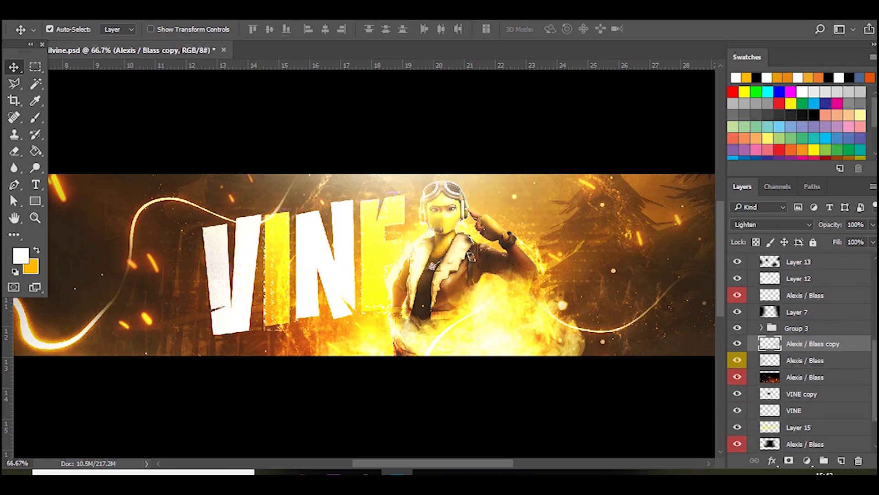
pyautogui.scroll(-1, 802, 403)
pyautogui.click(804, 398)
pyautogui.press('Delete')
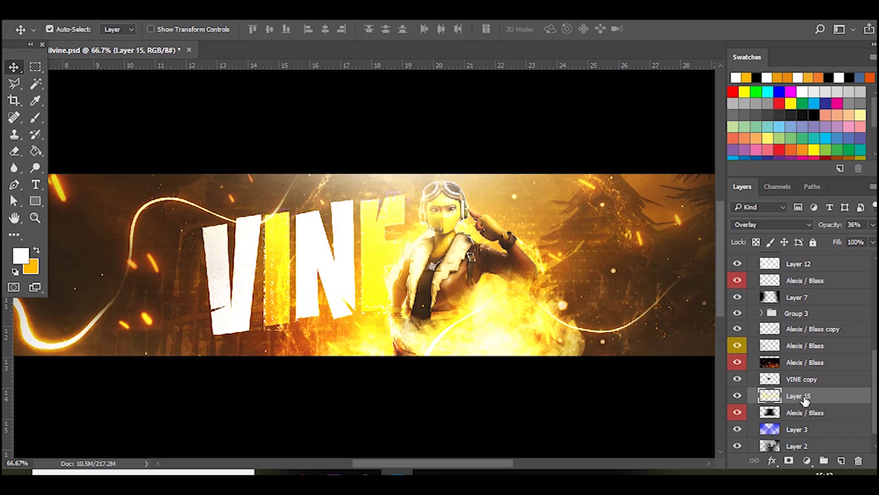
pyautogui.click(804, 380)
pyautogui.press('Delete')
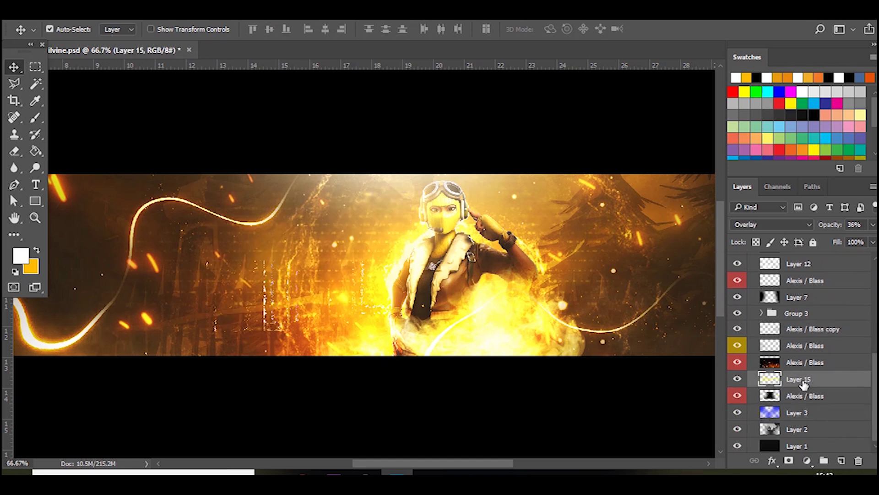
# Step: Type VINE in Burbank Big Condensed and move it down-left beside the character
pyautogui.click(37, 185)
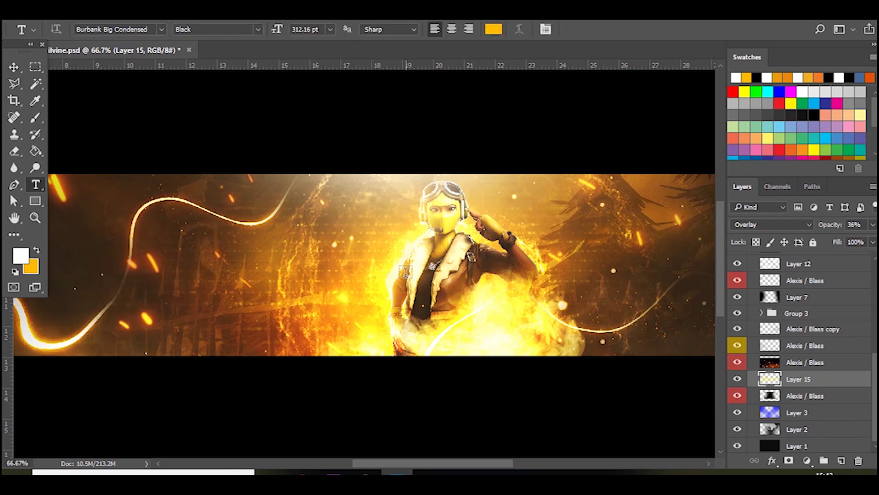
pyautogui.click(211, 285)
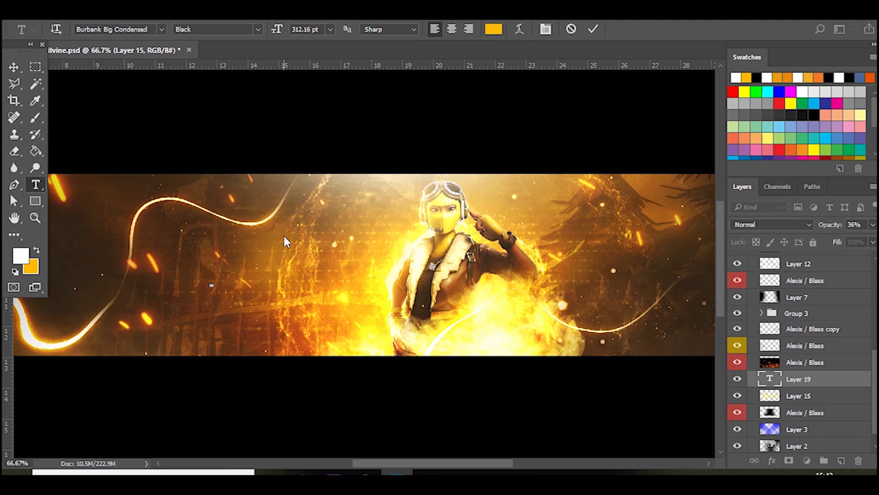
pyautogui.write('VIN ')
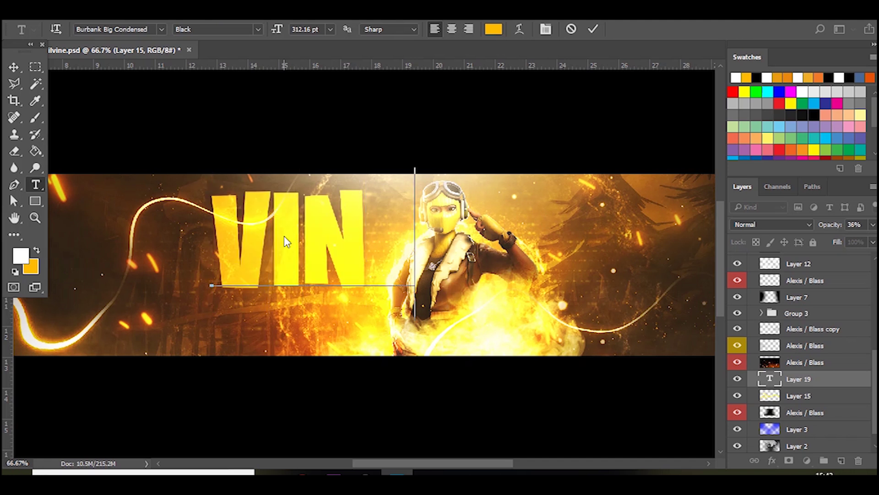
pyautogui.write('E')
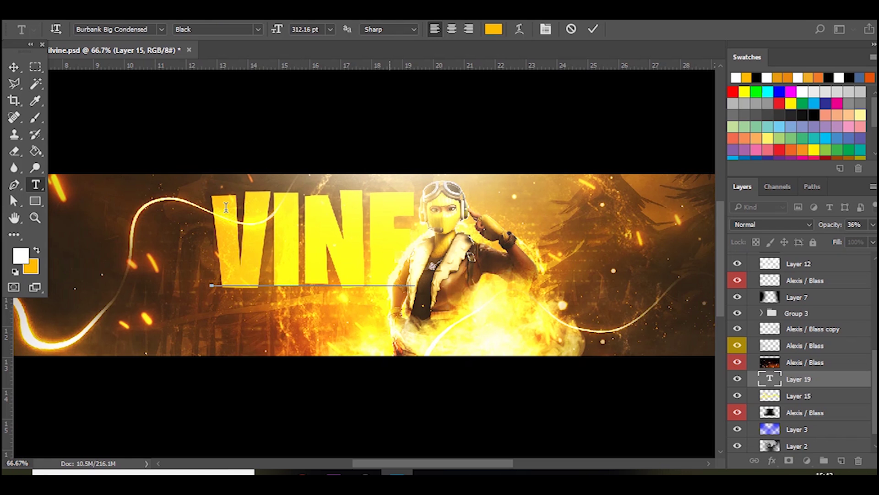
pyautogui.click(14, 67)
pyautogui.hotkey('ctrl', 't')
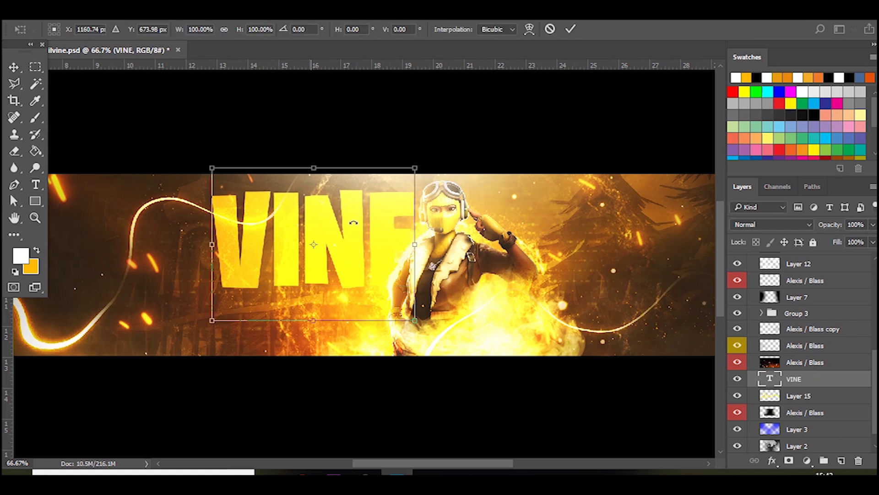
pyautogui.moveTo(369, 259); pyautogui.dragTo(337, 281)
pyautogui.press('Return')
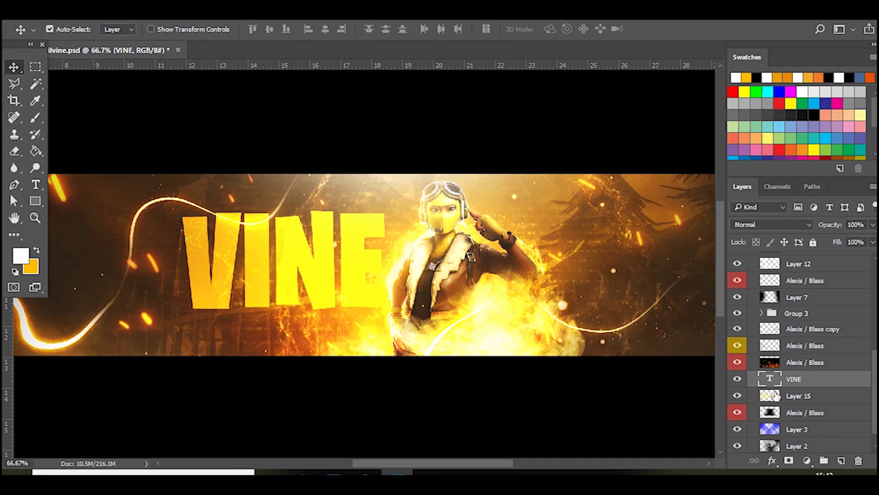
# Step: Edit the VINE text, then skew it horizontally by about -5.79° so it leans
pyautogui.doubleClick(778, 385)
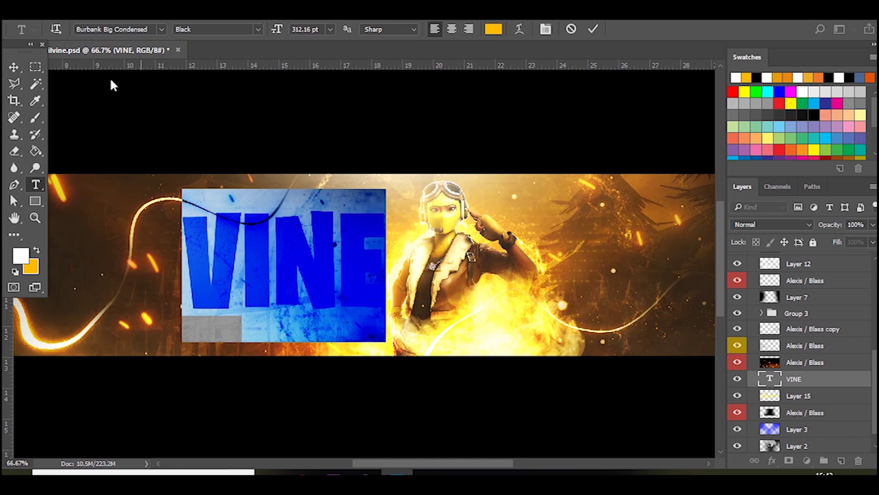
pyautogui.click(13, 66)
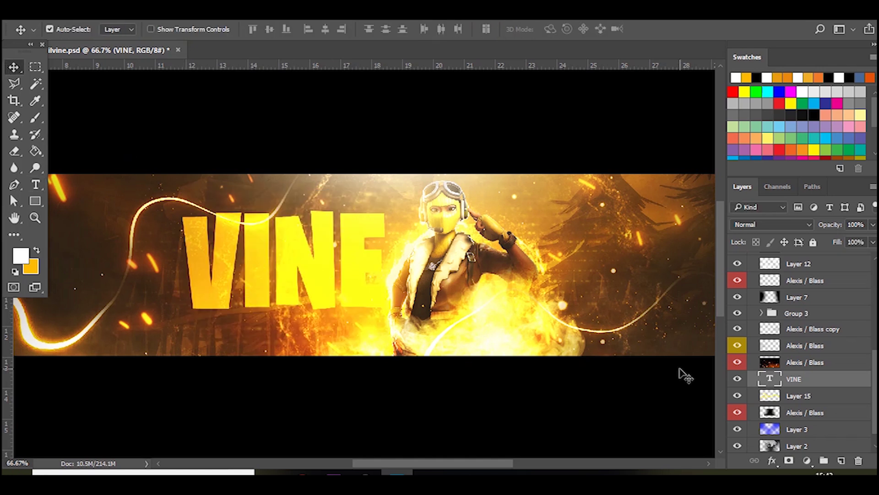
pyautogui.hotkey('ctrl', 't')
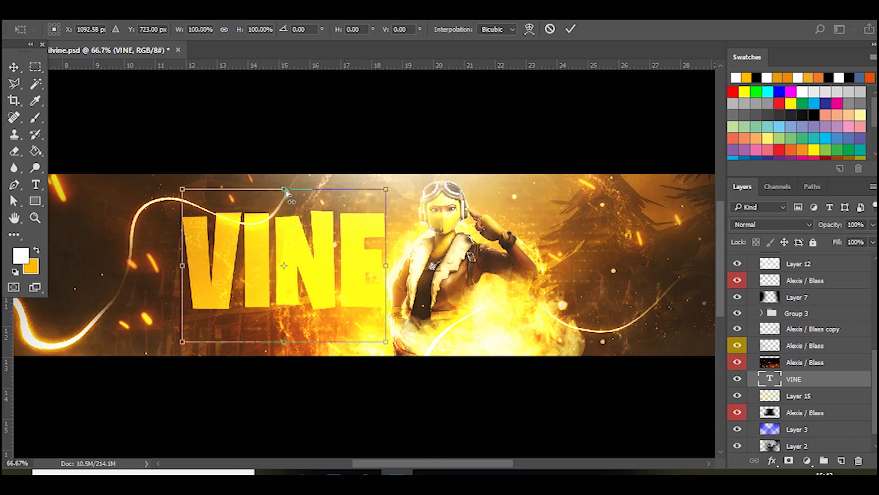
pyautogui.moveTo(289, 191); pyautogui.dragTo(295, 190)
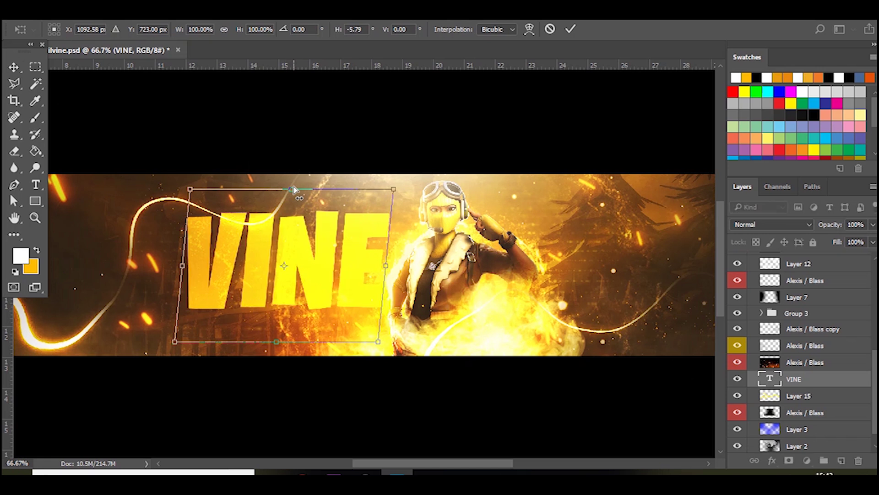
pyautogui.press('Return')
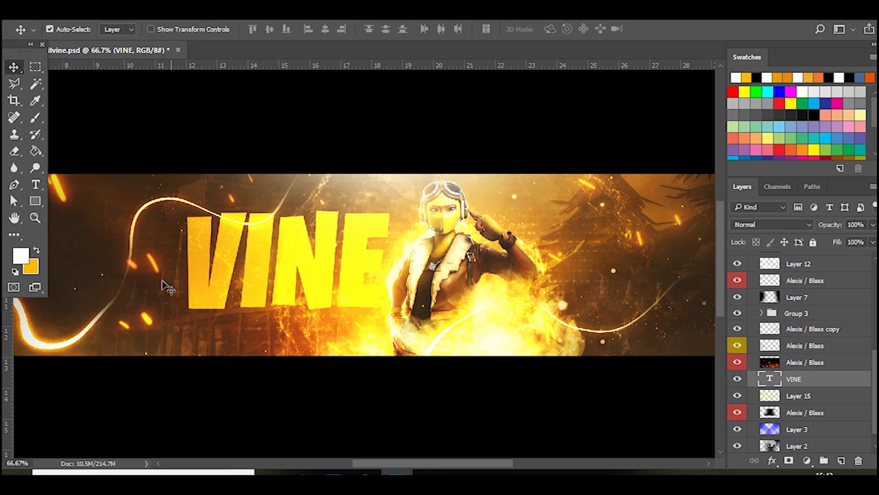
# Step: Give the VINE layer a 69% Overlay gradient overlay and an inner glow
pyautogui.doubleClick(824, 380)
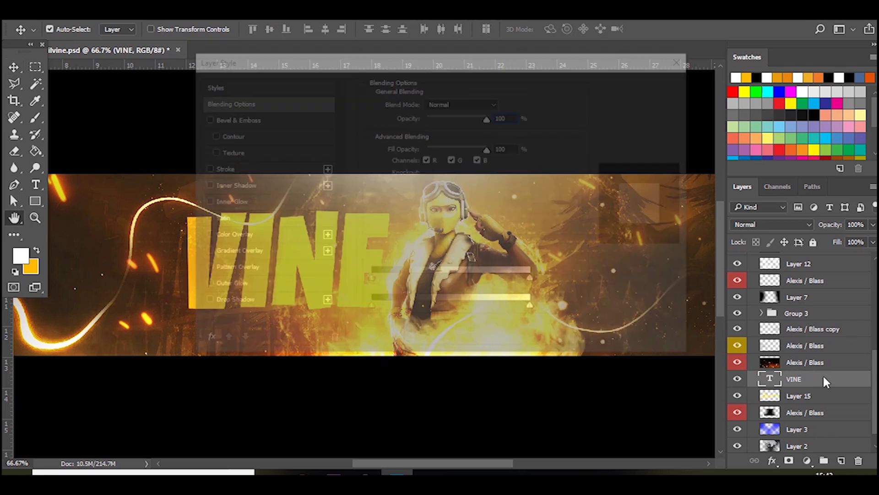
pyautogui.click(234, 252)
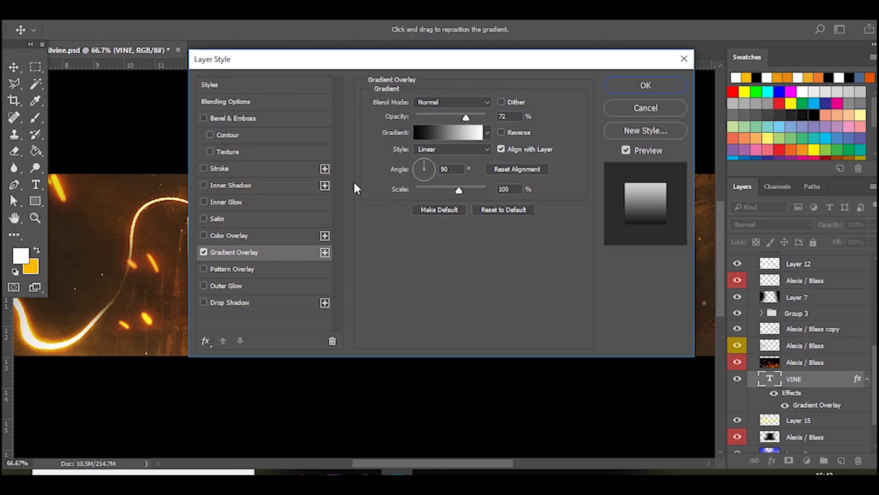
pyautogui.click(476, 105)
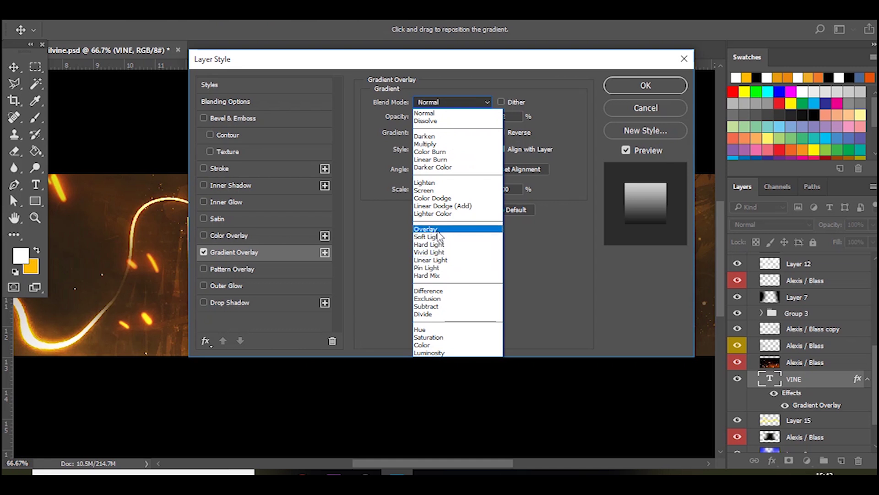
pyautogui.click(439, 229)
pyautogui.moveTo(408, 68); pyautogui.dragTo(568, 96)
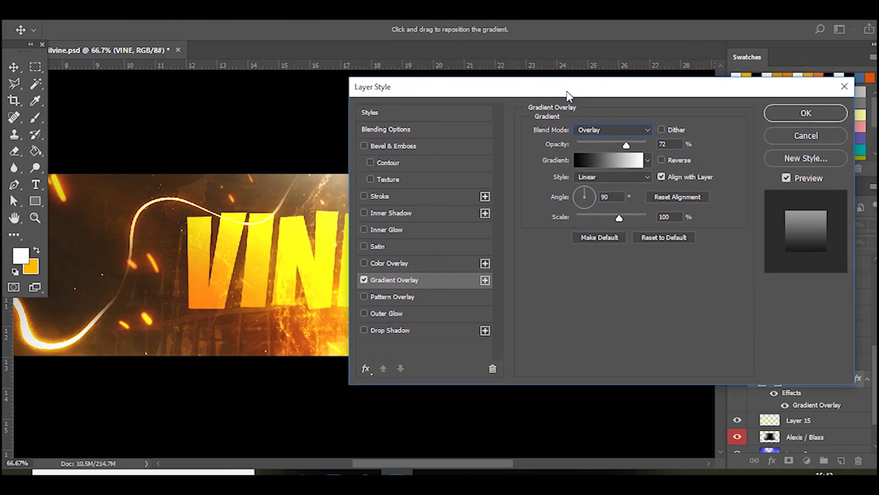
pyautogui.moveTo(634, 148); pyautogui.dragTo(624, 146)
pyautogui.click(384, 230)
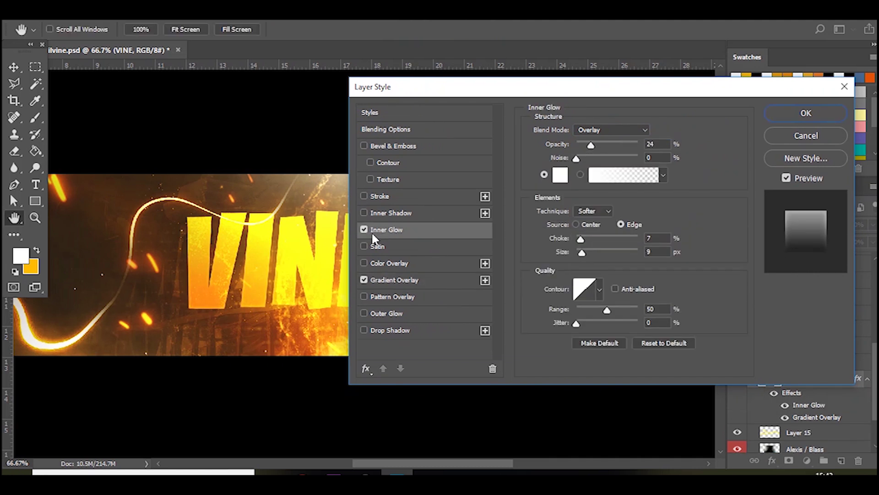
pyautogui.click(786, 123)
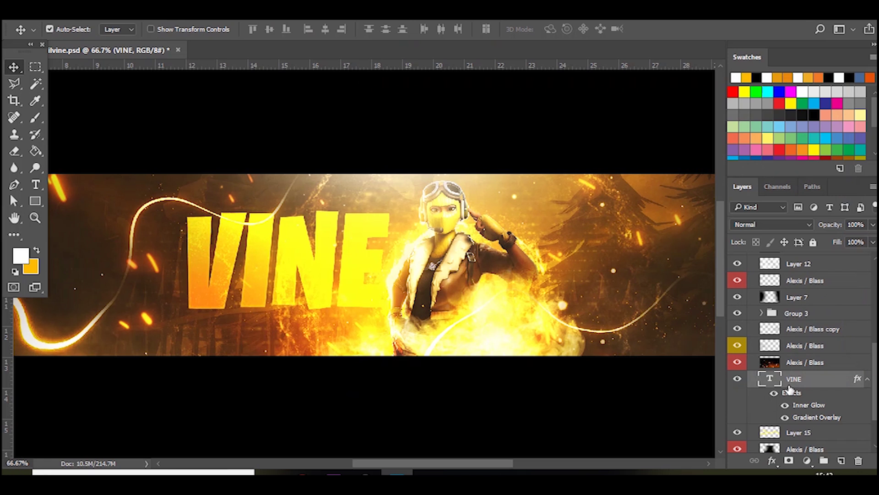
# Step: Rasterize the VINE layer style and duplicate the layer as VINE copy
pyautogui.rightClick(811, 387)
pyautogui.click(631, 273)
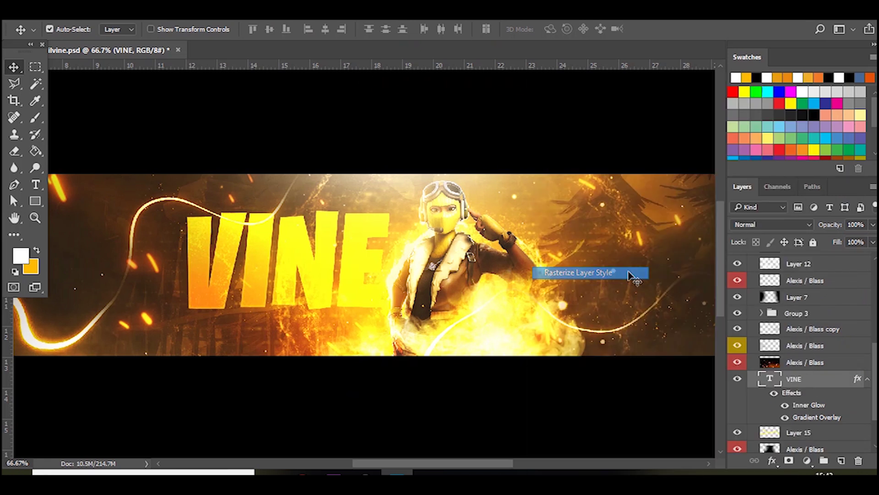
pyautogui.hotkey('ctrl', 'j')
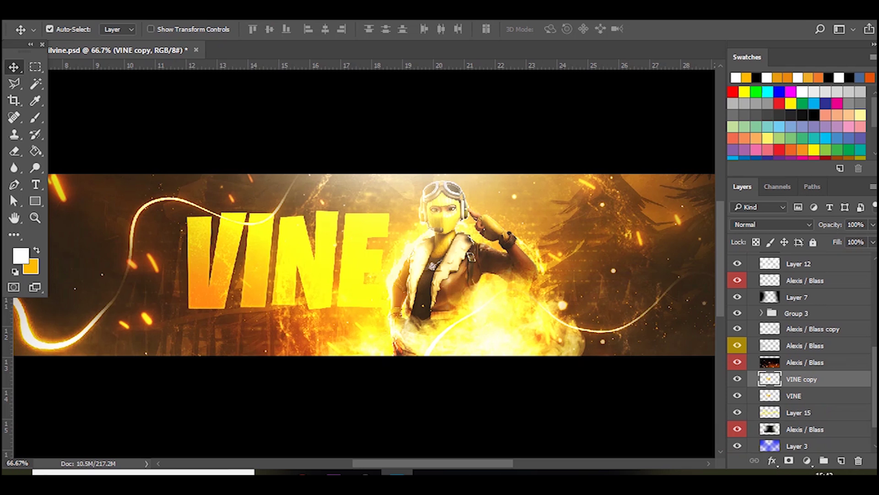
# Step: Apply a Mosaic filter with cell size 16 to the VINE copy layer
pyautogui.click(195, 12)
pyautogui.moveTo(313, 223)
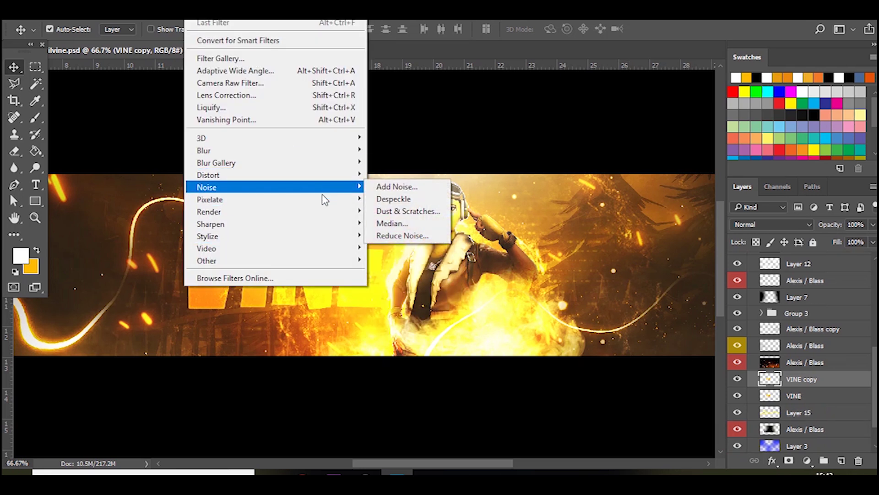
pyautogui.moveTo(323, 200)
pyautogui.click(392, 259)
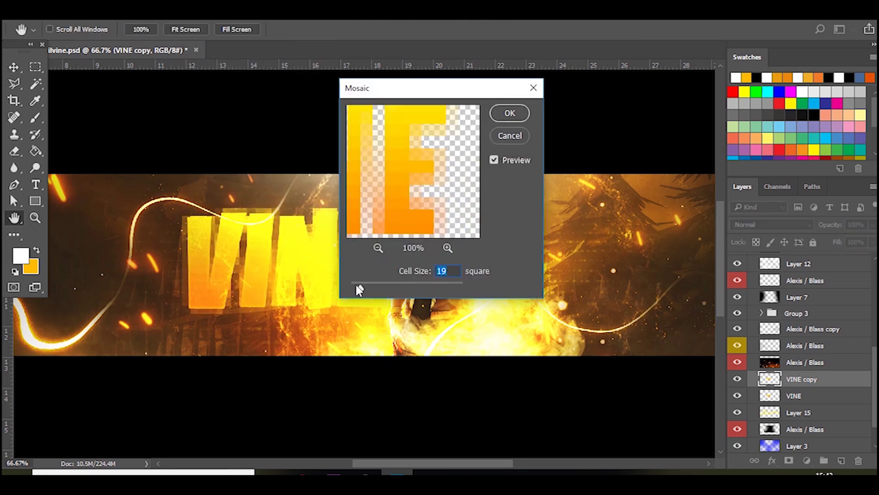
pyautogui.moveTo(359, 290); pyautogui.dragTo(358, 288)
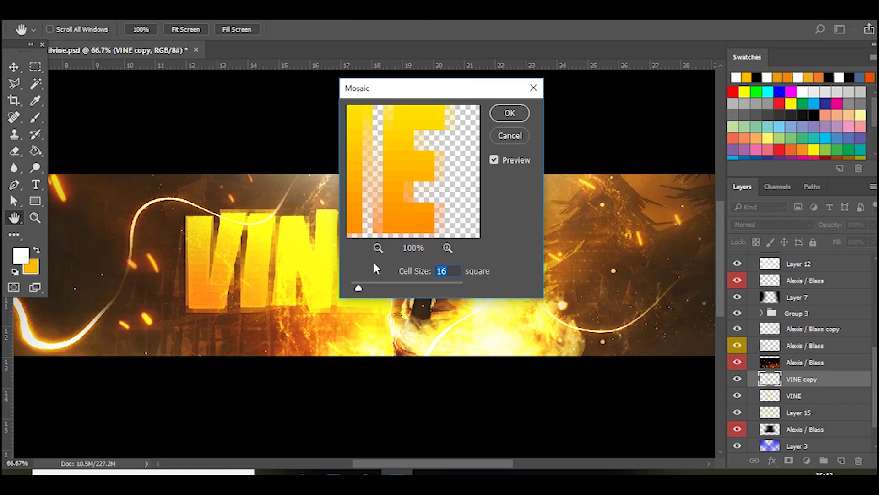
pyautogui.click(509, 112)
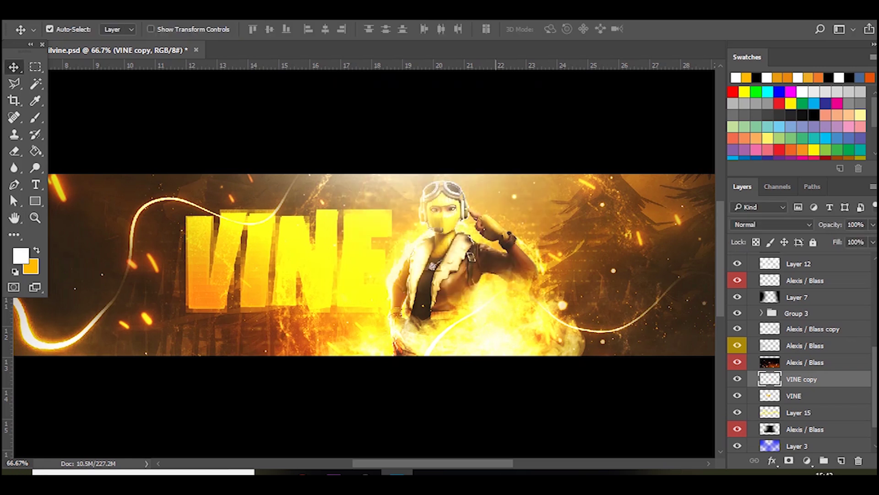
# Step: Apply Find Edges to the mosaic text and invert it into dark outlines
pyautogui.hotkey('alt', 't')
pyautogui.moveTo(332, 237)
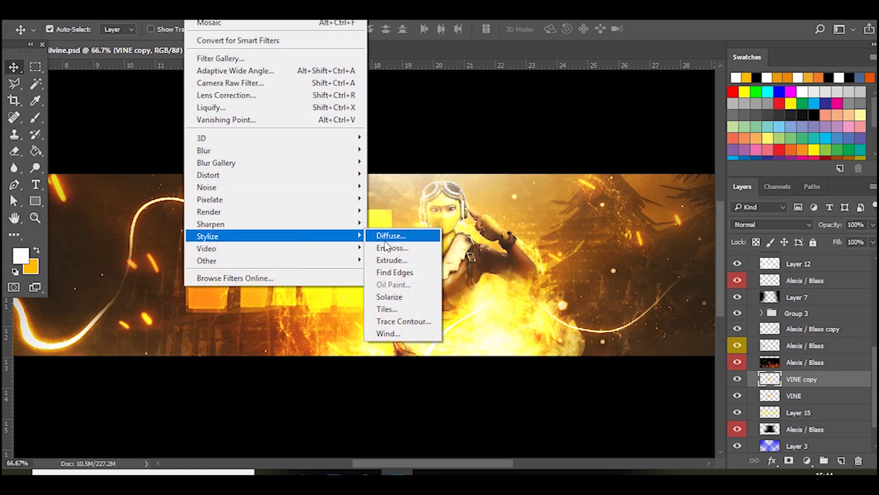
pyautogui.click(394, 272)
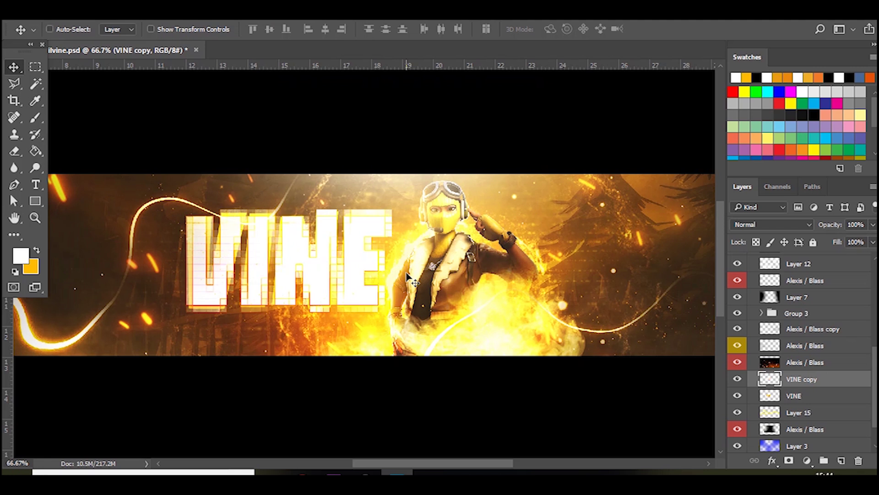
pyautogui.hotkey('ctrl', 'i')
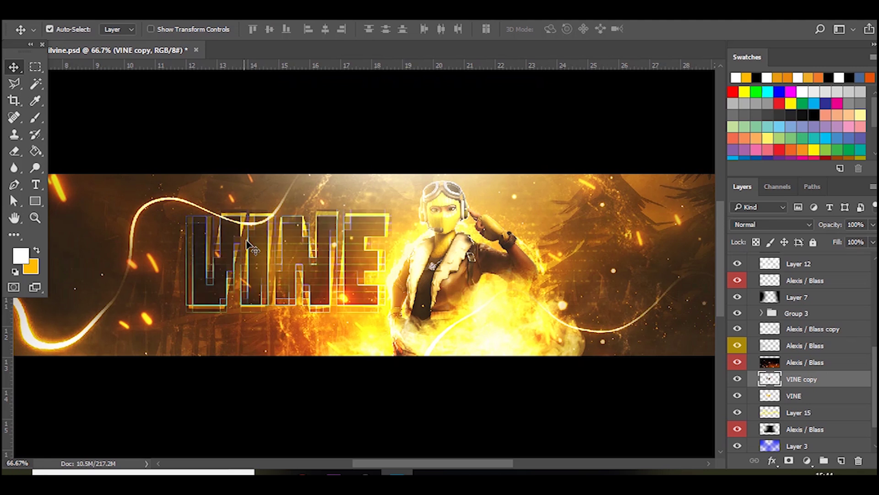
pyautogui.click(195, 18)
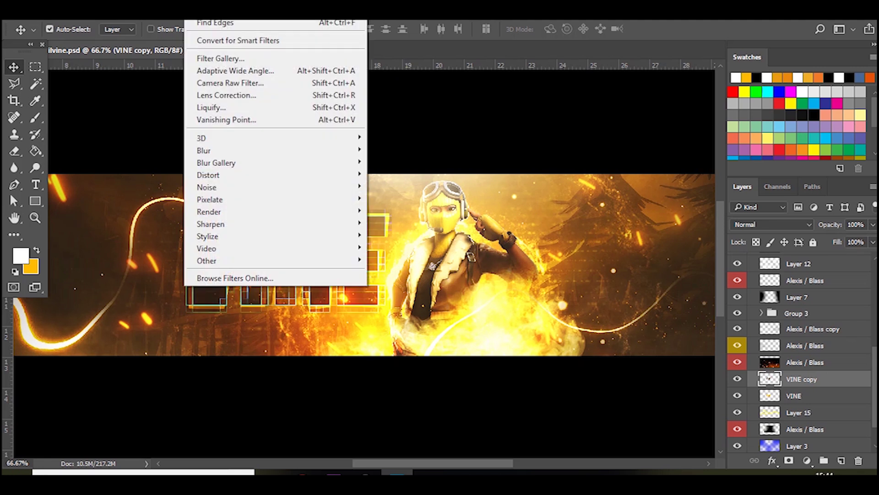
# Step: Preview the Brush Strokes filters in the Filter Gallery, from Accented Edges to Sprayed Strokes
pyautogui.click(224, 58)
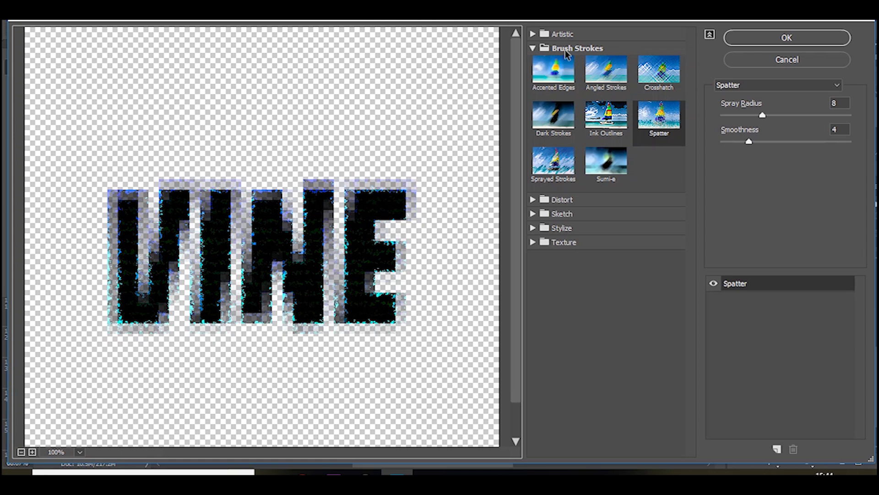
pyautogui.click(573, 79)
pyautogui.click(594, 74)
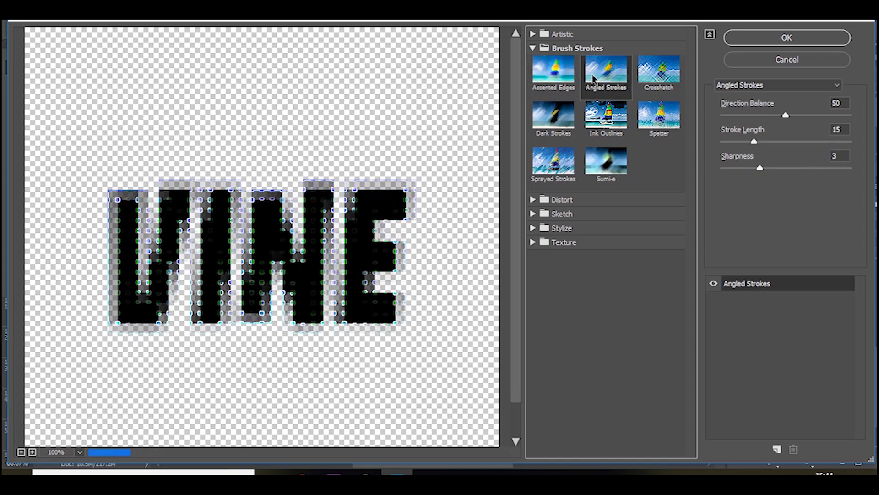
pyautogui.click(641, 74)
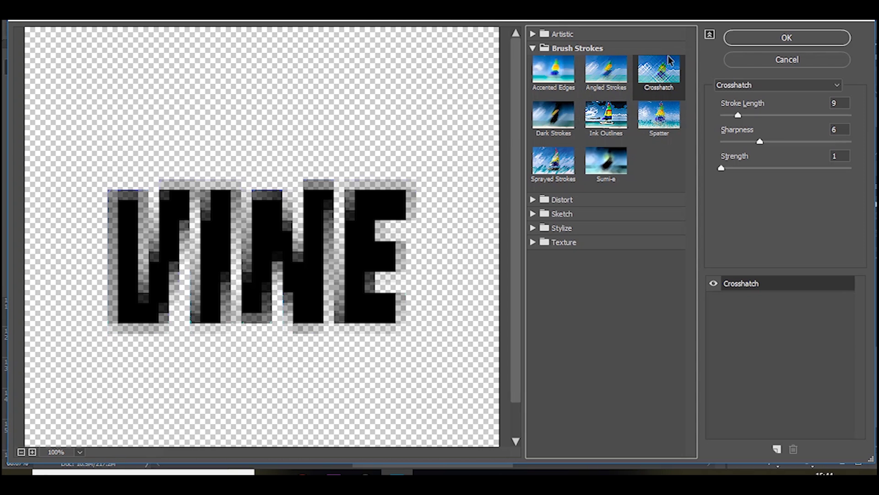
pyautogui.click(556, 115)
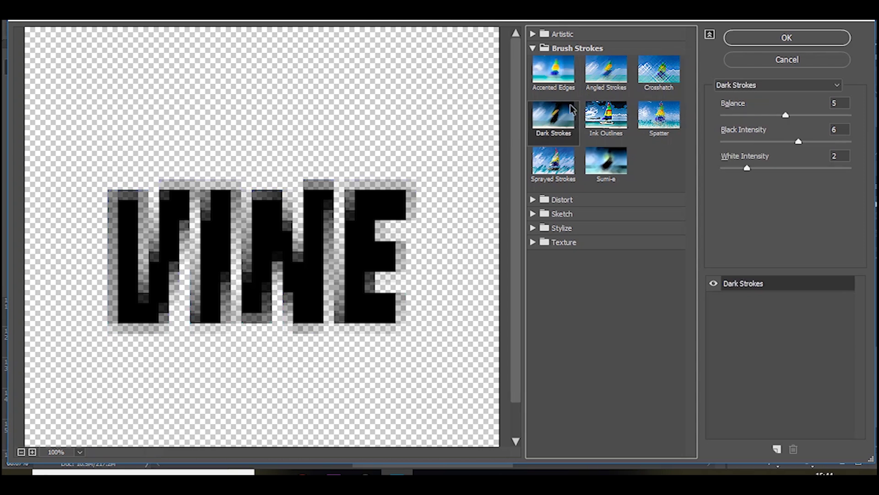
pyautogui.click(598, 122)
pyautogui.click(557, 165)
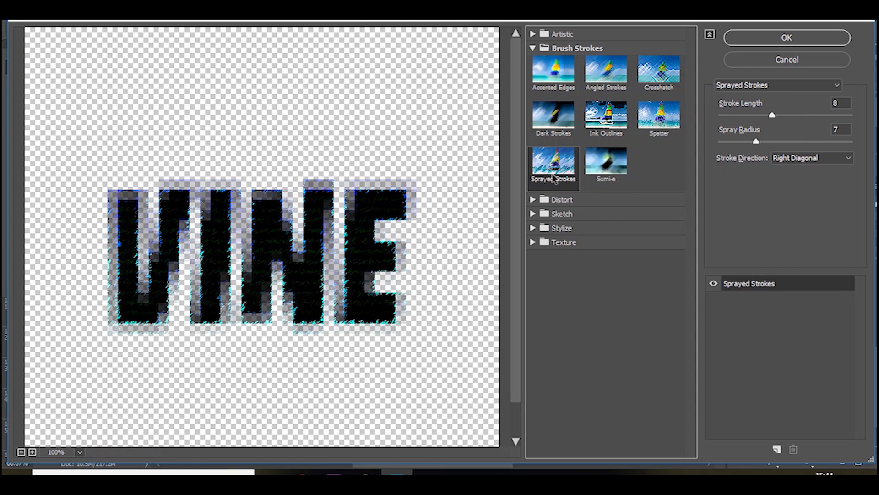
# Step: Apply Spatter with Spray Radius 10 and Smoothness 4 to VINE copy
pyautogui.click(657, 121)
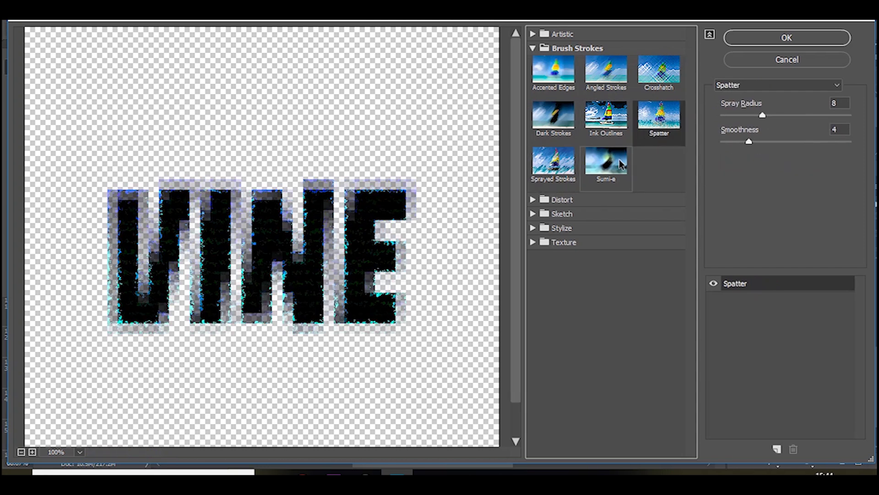
pyautogui.press('Right')
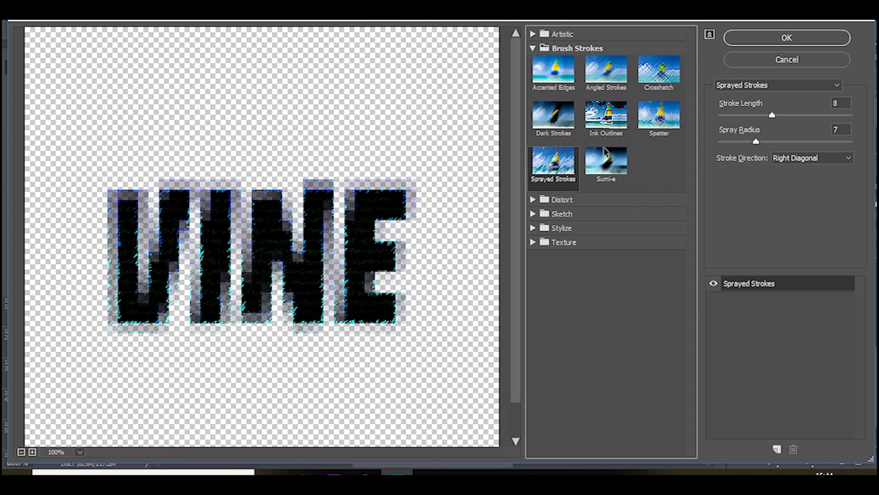
pyautogui.press('Left')
pyautogui.press('Right')
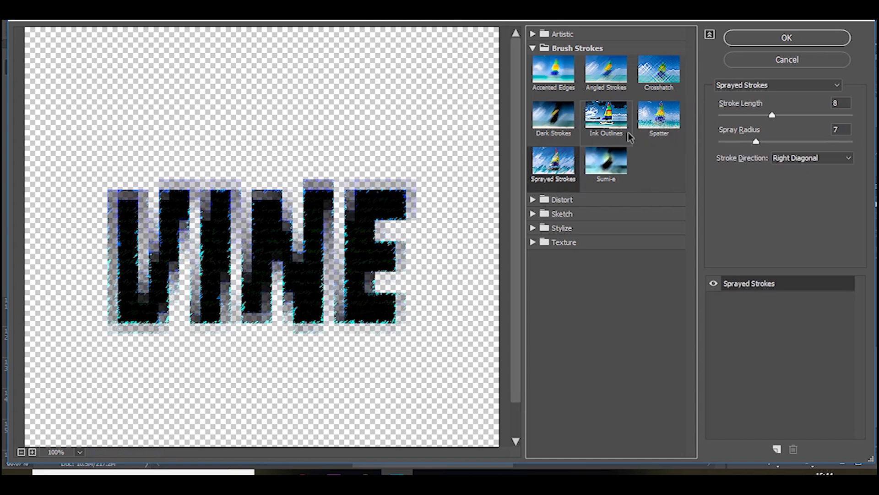
pyautogui.click(645, 124)
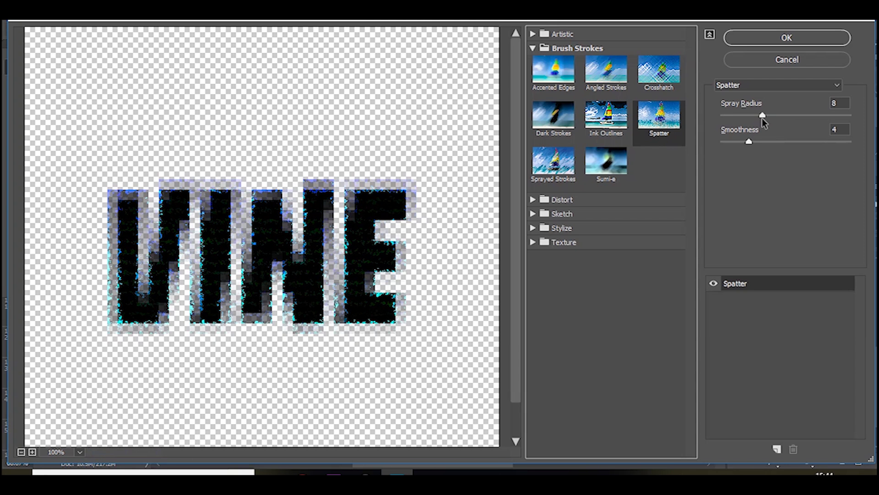
pyautogui.moveTo(762, 116)
pyautogui.mouseDown()
pyautogui.moveTo(815, 117)
pyautogui.moveTo(773, 122)
pyautogui.mouseUp()
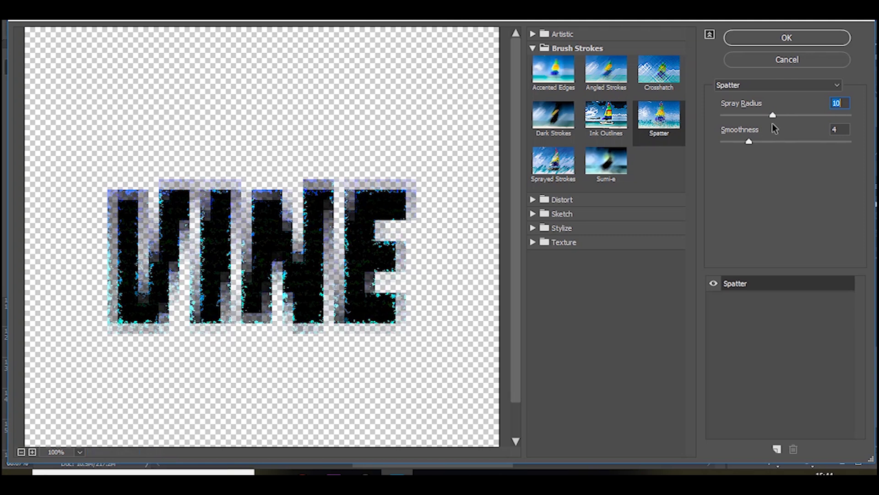
pyautogui.click(787, 37)
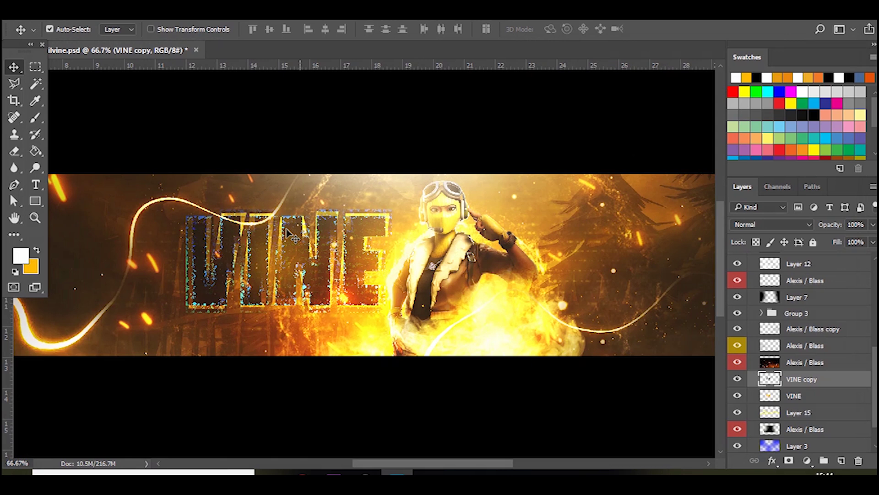
# Step: Desaturate VINE copy with Hue/Saturation at Saturation -100, turning its tiles grey
pyautogui.hotkey('ctrl', '+')
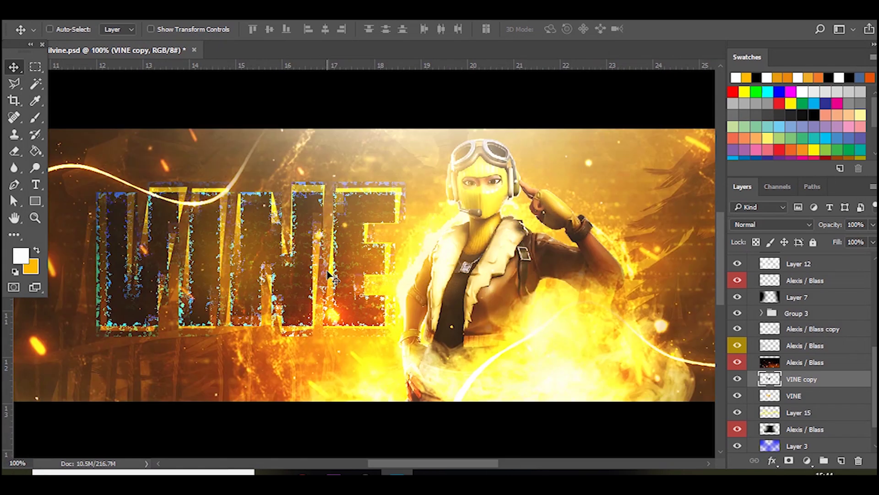
pyautogui.hotkey('ctrl', '-')
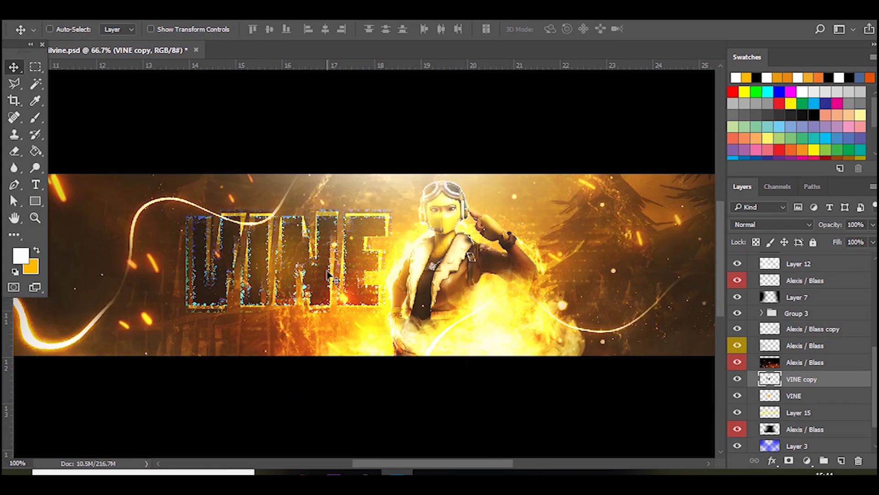
pyautogui.hotkey('ctrl', '+')
pyautogui.hotkey('ctrl', '-')
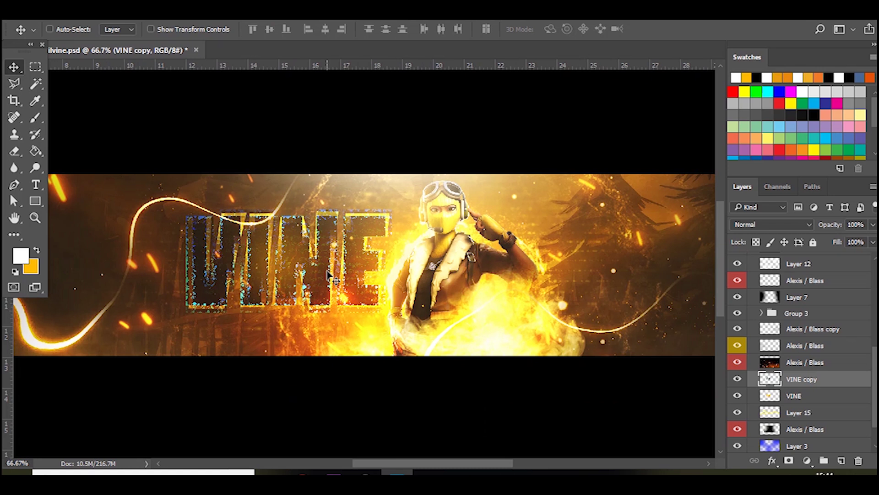
pyautogui.hotkey('ctrl', 'u')
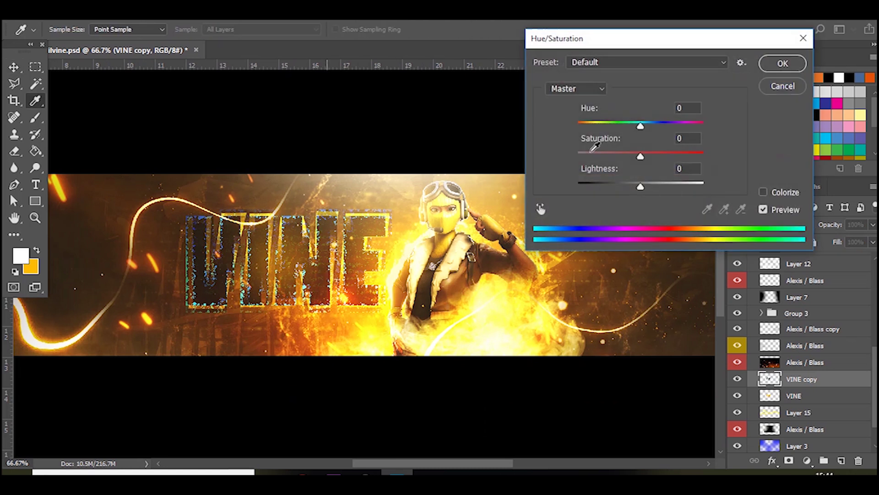
pyautogui.moveTo(594, 151); pyautogui.dragTo(550, 165)
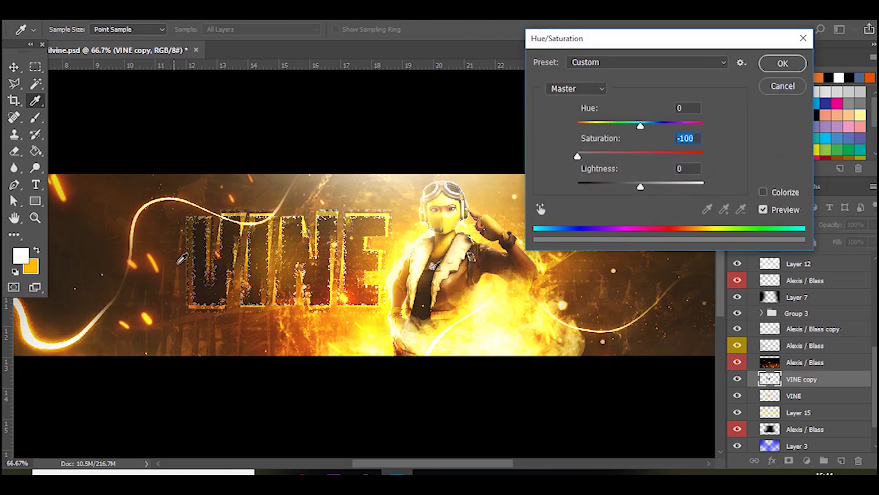
pyautogui.click(784, 63)
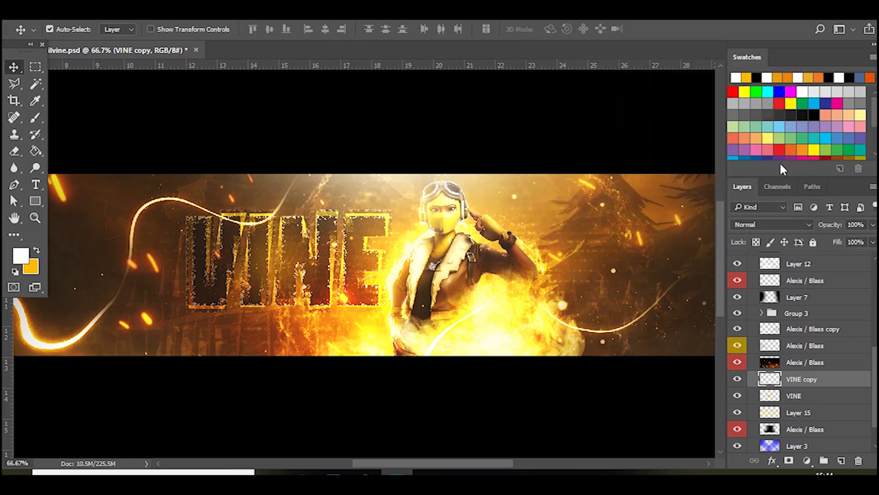
# Step: Set the VINE copy layer's blend mode to Lighten and inspect the text up close
pyautogui.click(757, 221)
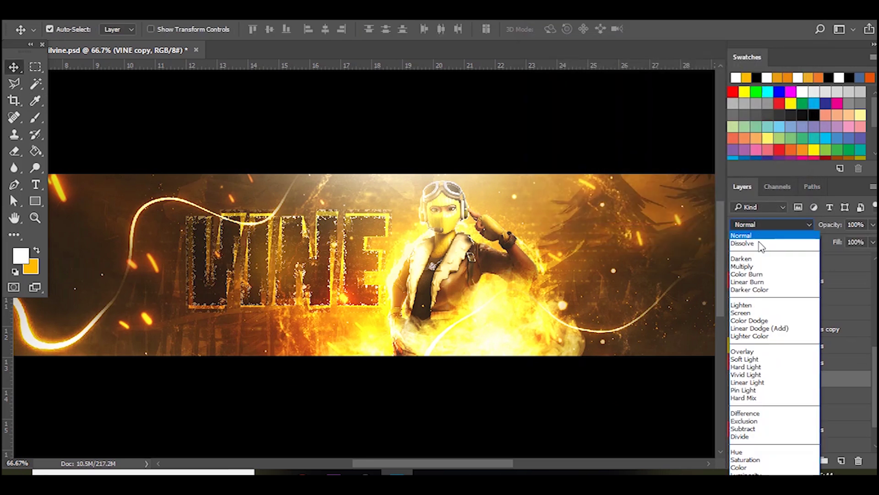
pyautogui.click(749, 307)
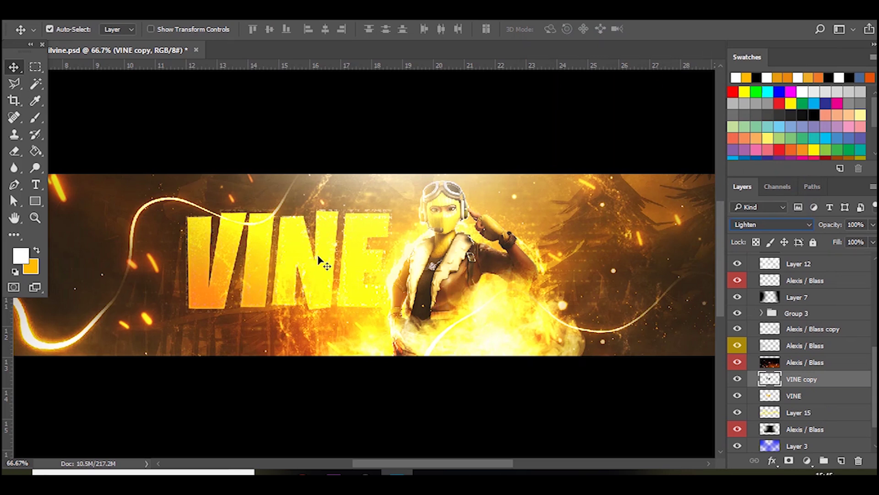
pyautogui.hotkey('ctrl', '+')
pyautogui.hotkey('ctrl', '+')
pyautogui.hotkey('ctrl', '+')
pyautogui.hotkey('ctrl', '-')
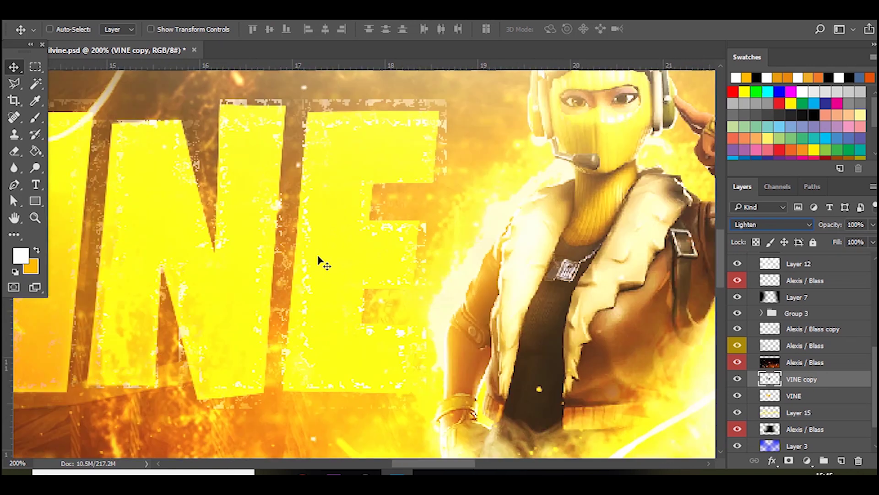
pyautogui.hotkey('ctrl', '-')
pyautogui.moveTo(469, 463); pyautogui.dragTo(445, 472)
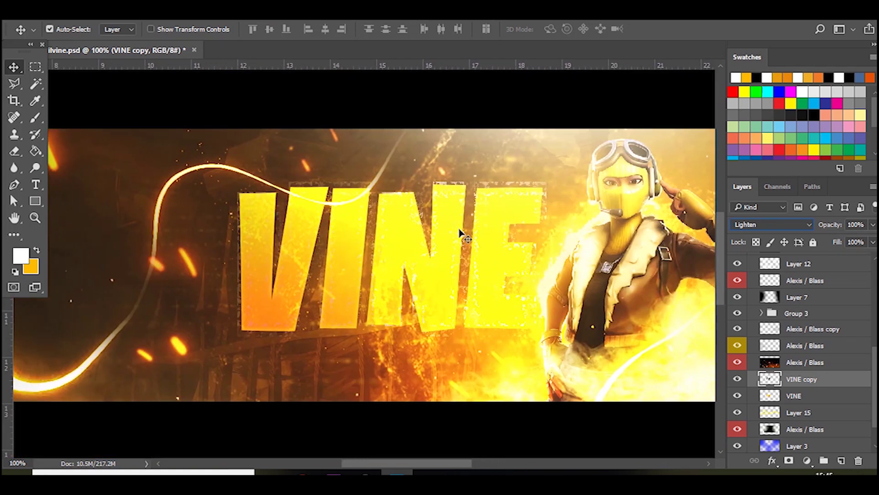
# Step: Switch VINE copy to Screen blending after briefly trying Color Dodge
pyautogui.click(773, 226)
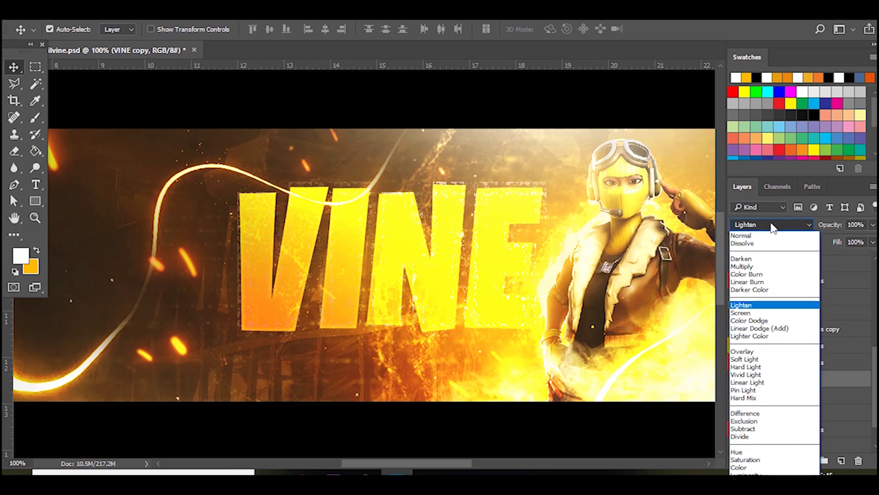
pyautogui.click(738, 315)
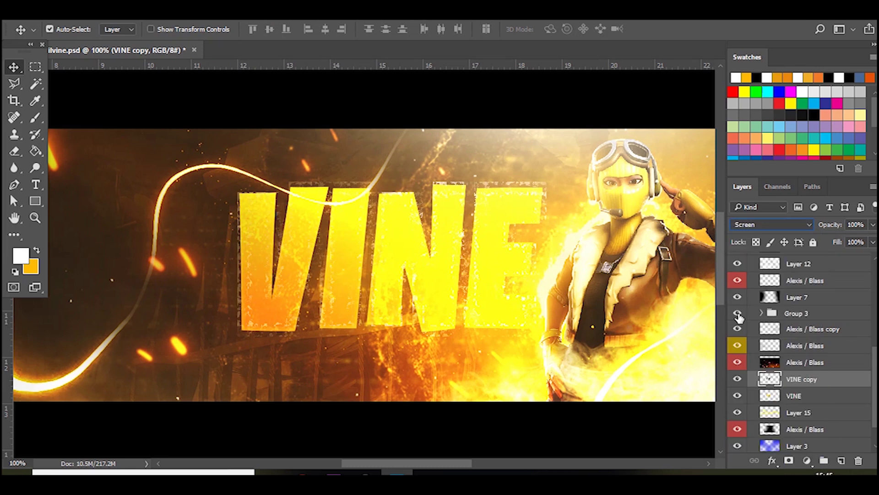
pyautogui.hotkey('shift', '+')
pyautogui.hotkey('shift', '-')
pyautogui.moveTo(421, 464); pyautogui.dragTo(438, 463)
pyautogui.hotkey('ctrl', '-')
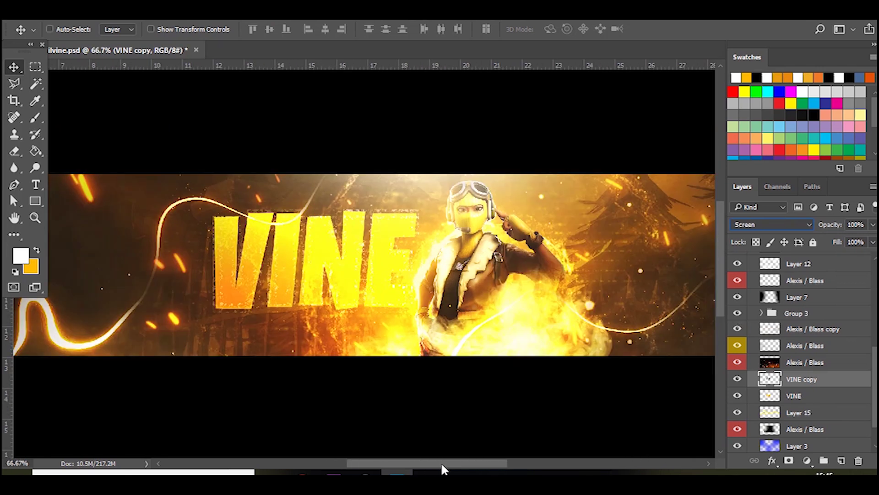
# Step: Merge VINE and VINE copy into one layer, then undo the merge
pyautogui.keyDown('shift'); pyautogui.click(791, 398); pyautogui.keyUp('shift')
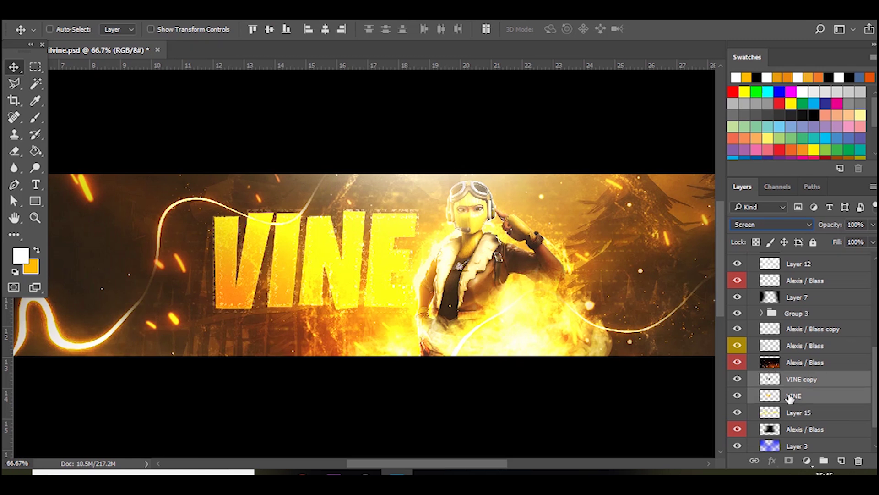
pyautogui.hotkey('ctrl', 'e')
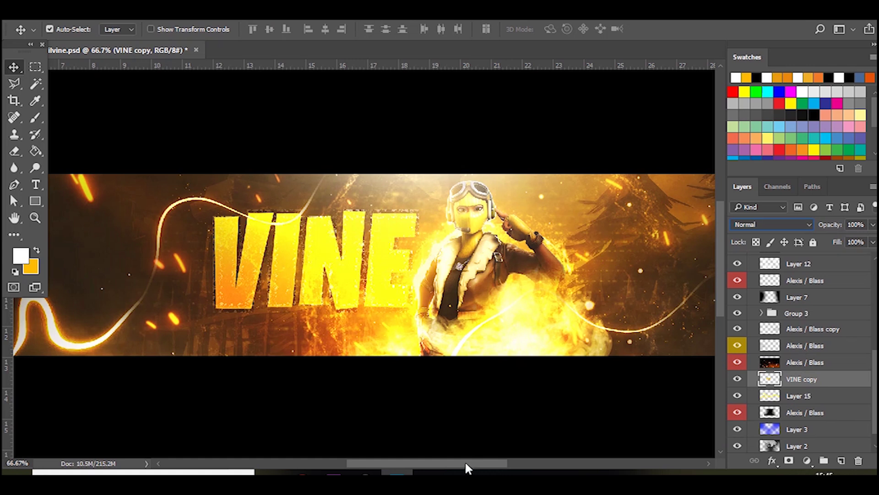
pyautogui.moveTo(465, 463); pyautogui.dragTo(447, 463)
pyautogui.hotkey('ctrl', '+')
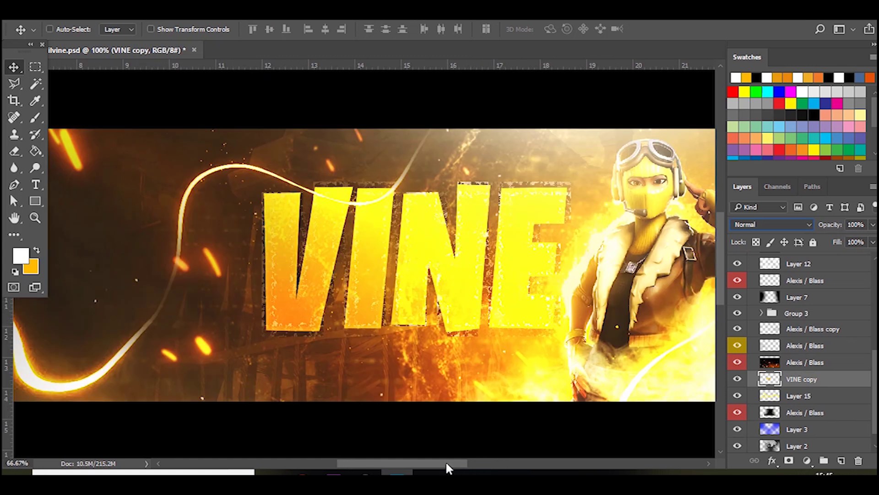
pyautogui.hotkey('ctrl', '-')
pyautogui.hotkey('ctrl', 'z')
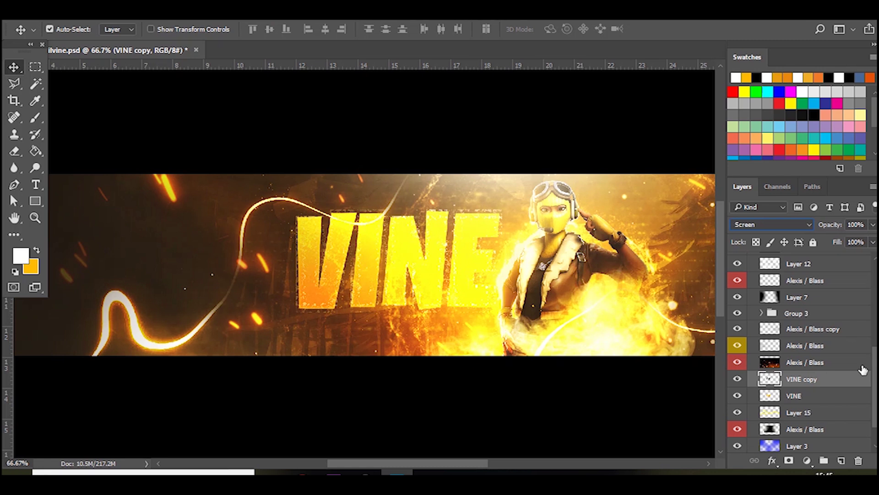
# Step: Select the VINE layer, toggling its visibility off and on to check it
pyautogui.hotkey('ctrl', '+')
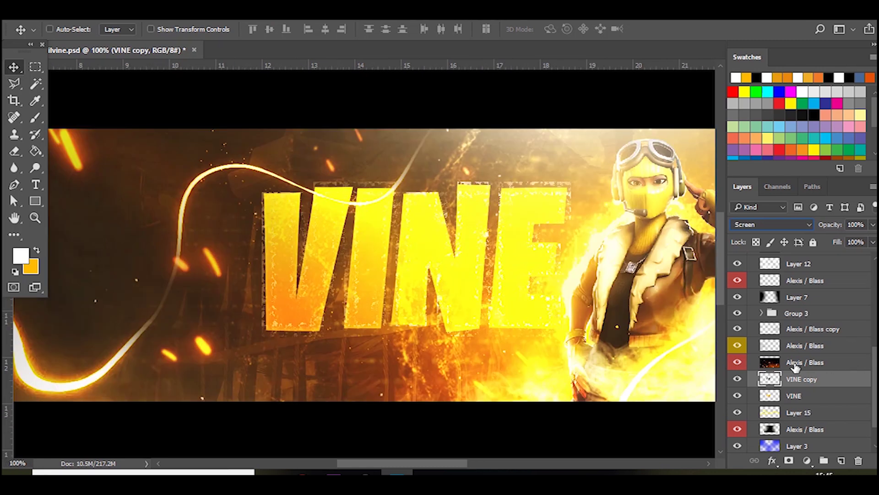
pyautogui.click(775, 395)
pyautogui.click(737, 396)
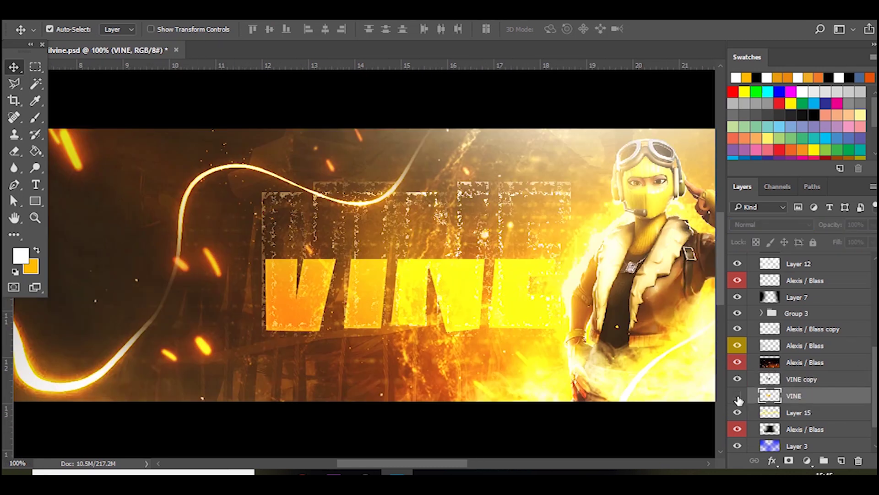
pyautogui.click(738, 395)
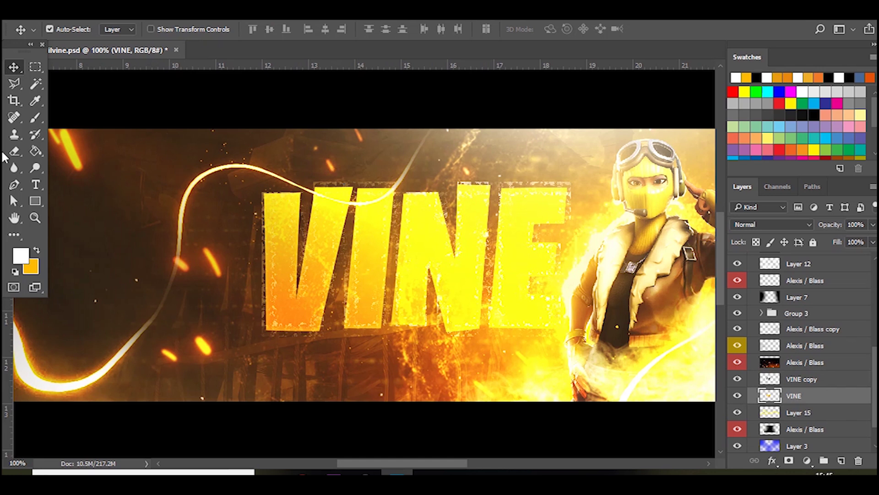
# Step: Draw a thin triangular path at the V's bottom-left and make it a selection without feathering
pyautogui.click(15, 185)
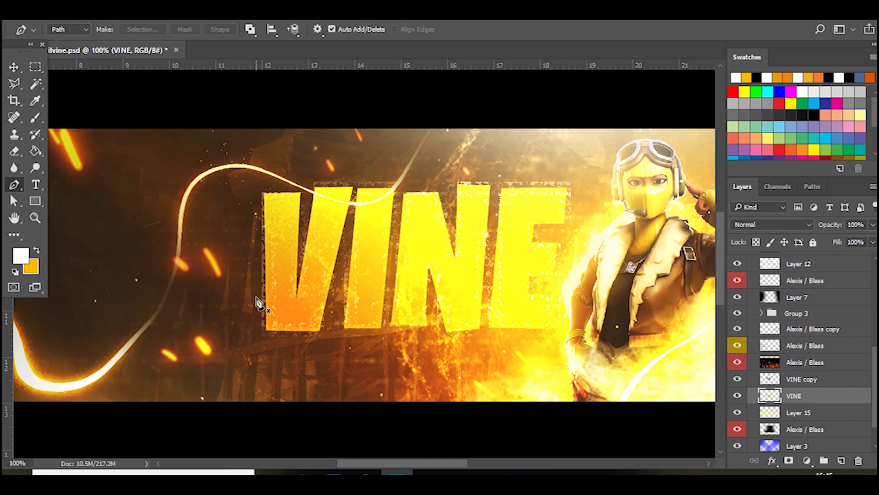
pyautogui.click(243, 312)
pyautogui.click(300, 310)
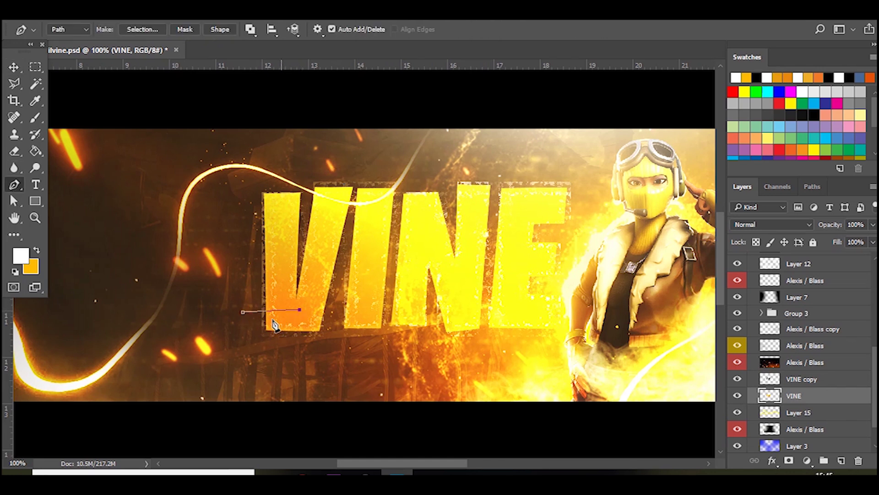
pyautogui.rightClick(257, 296)
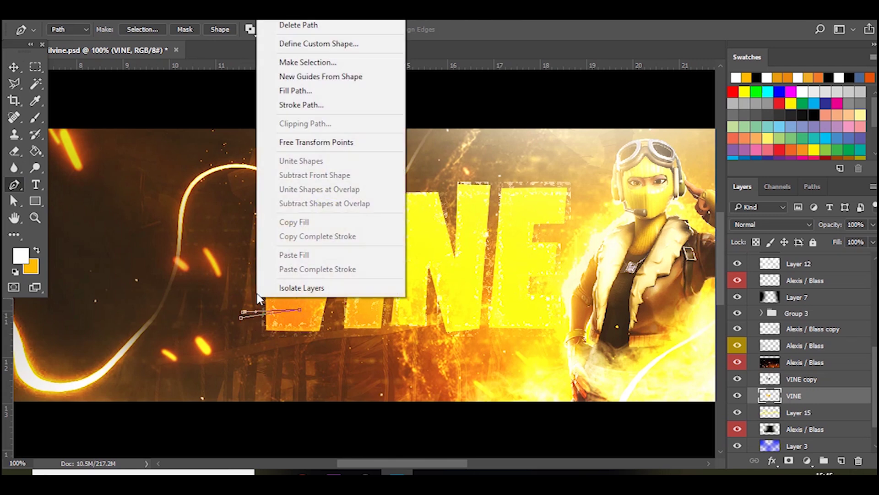
pyautogui.click(321, 62)
pyautogui.press('Return')
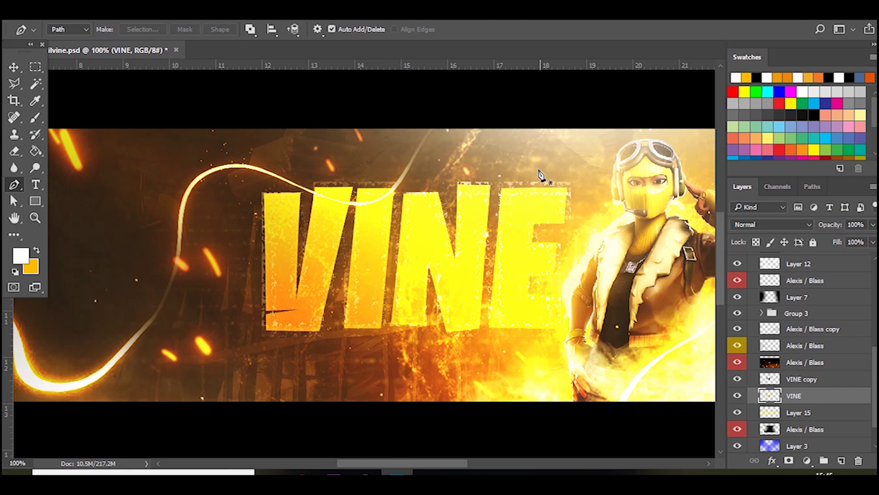
# Step: Draw a thin triangle path across the top of the E and make it a selection
pyautogui.click(522, 224)
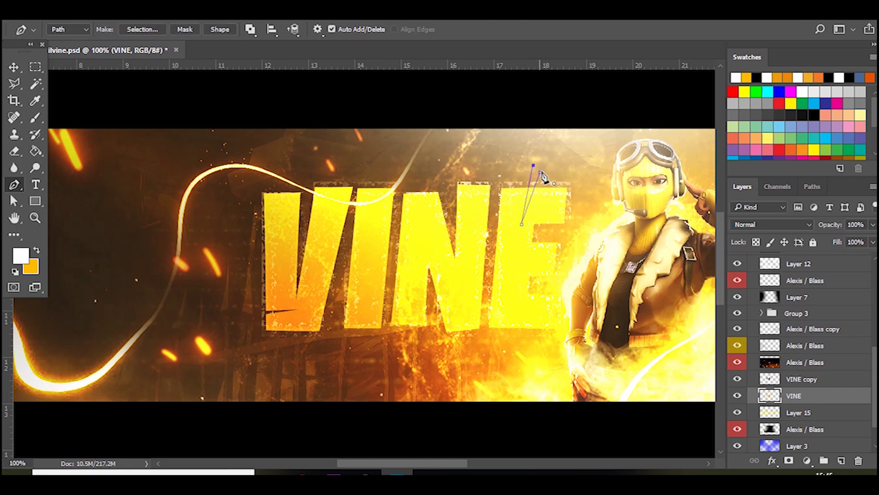
pyautogui.rightClick(561, 160)
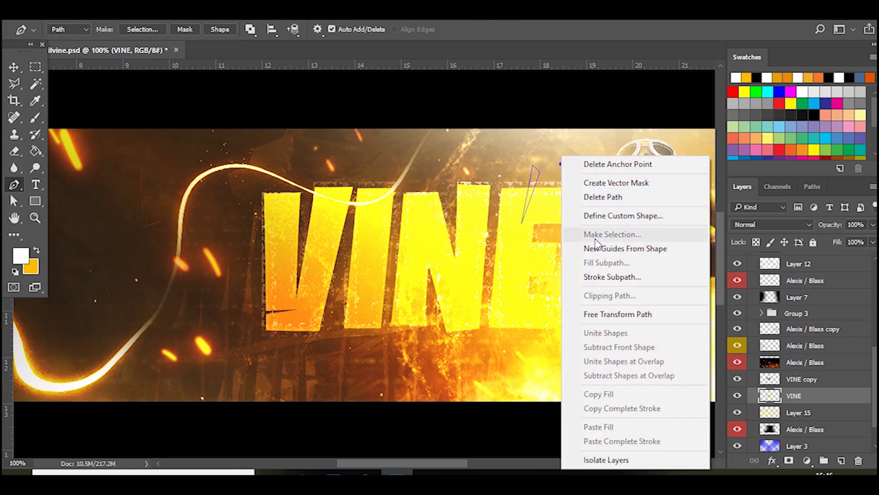
pyautogui.click(533, 195)
pyautogui.rightClick(535, 198)
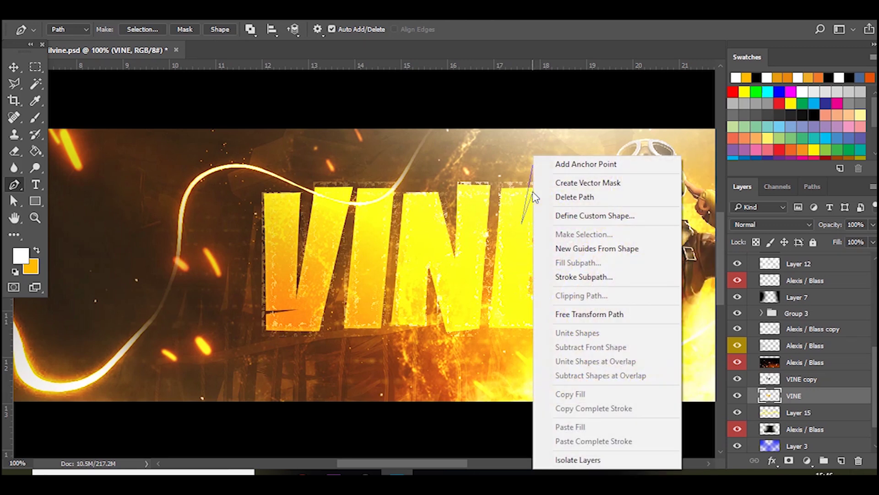
pyautogui.click(514, 206)
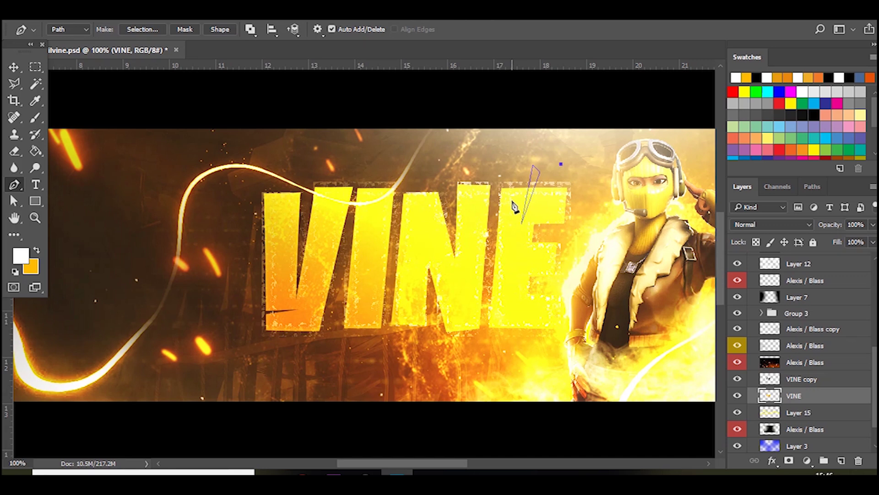
pyautogui.rightClick(512, 201)
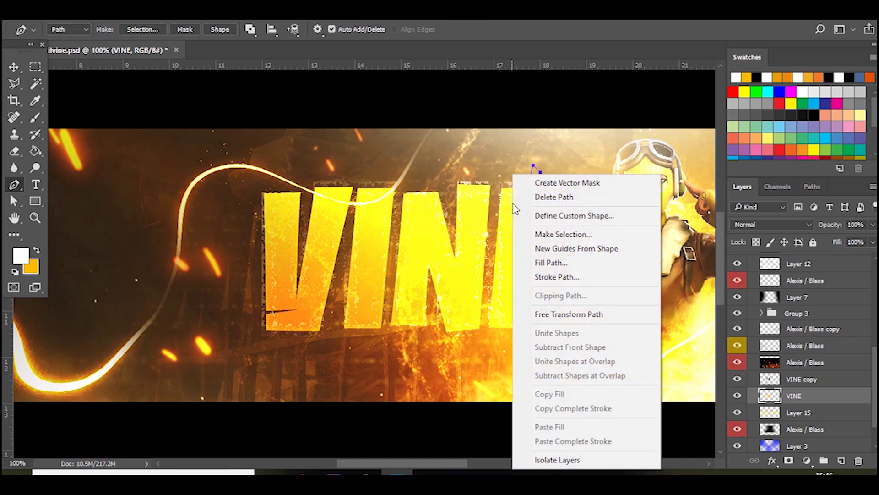
pyautogui.click(537, 235)
pyautogui.press('Return')
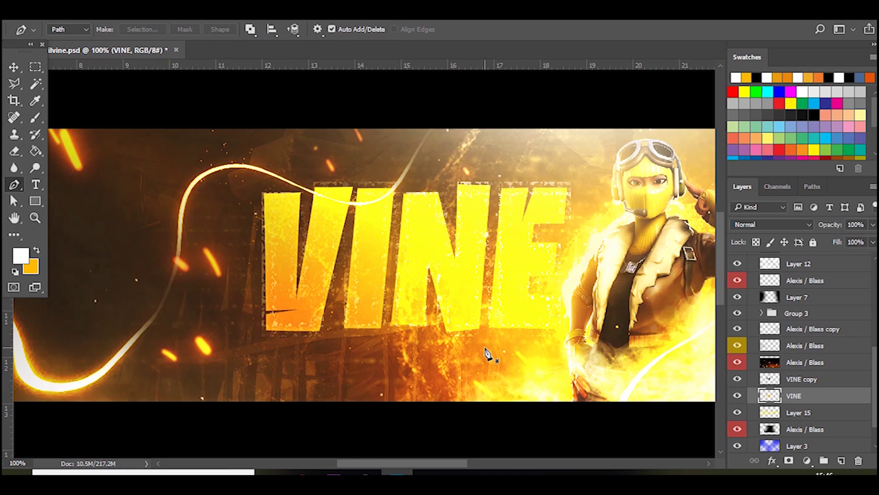
# Step: Draw a thin triangle path at the N's base and make it a selection
pyautogui.click(476, 346)
pyautogui.click(461, 294)
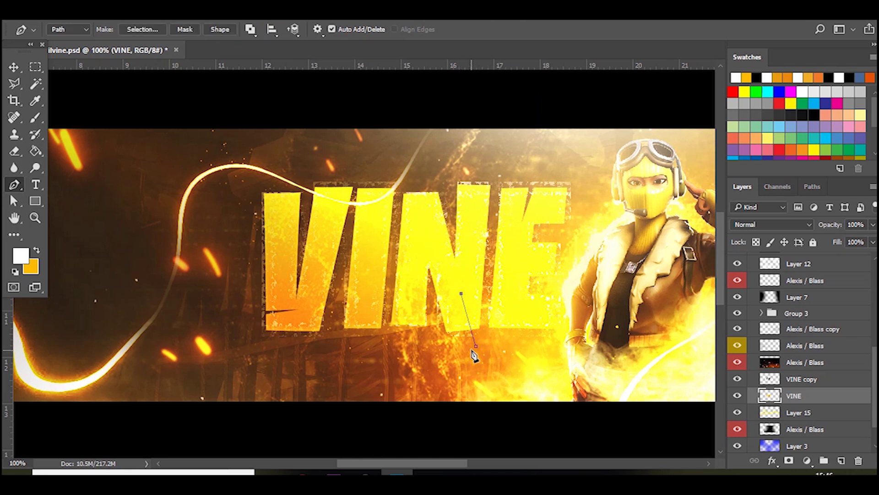
pyautogui.rightClick(483, 329)
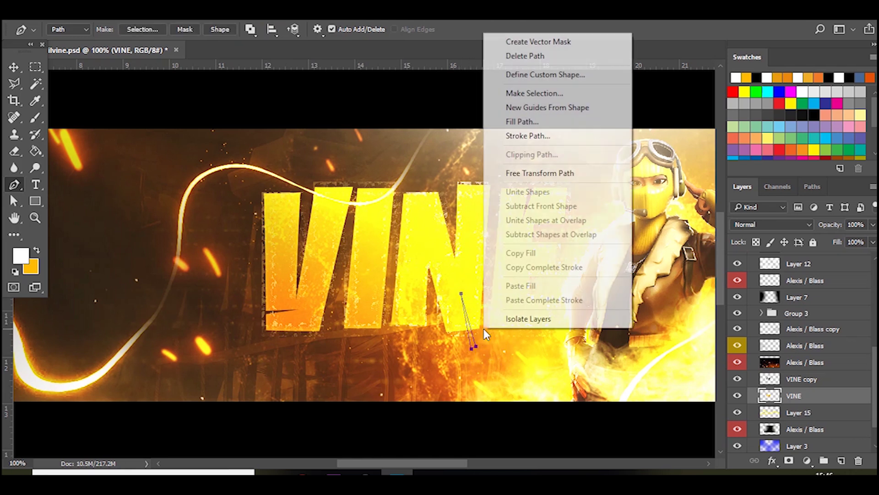
pyautogui.click(538, 95)
pyautogui.press('Return')
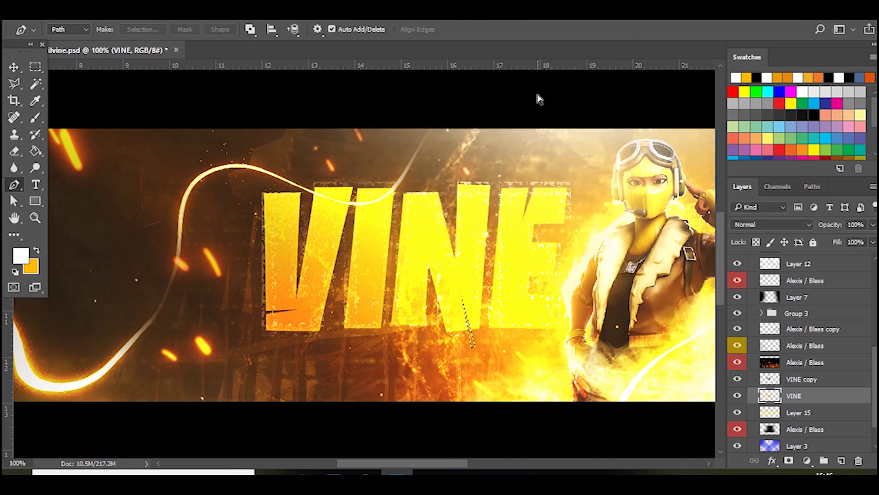
pyautogui.hotkey('ctrl', '-')
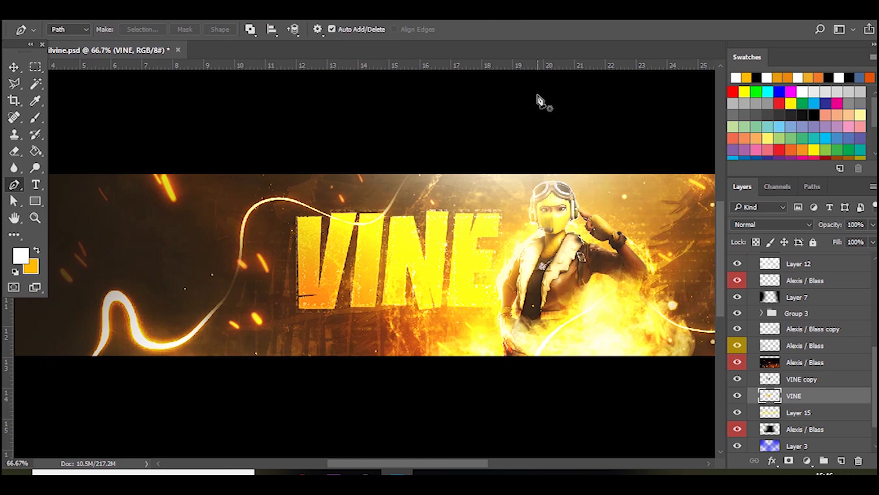
# Step: Zoom in on VINE and toggle the VINE copy layer's visibility to compare it
pyautogui.click(11, 67)
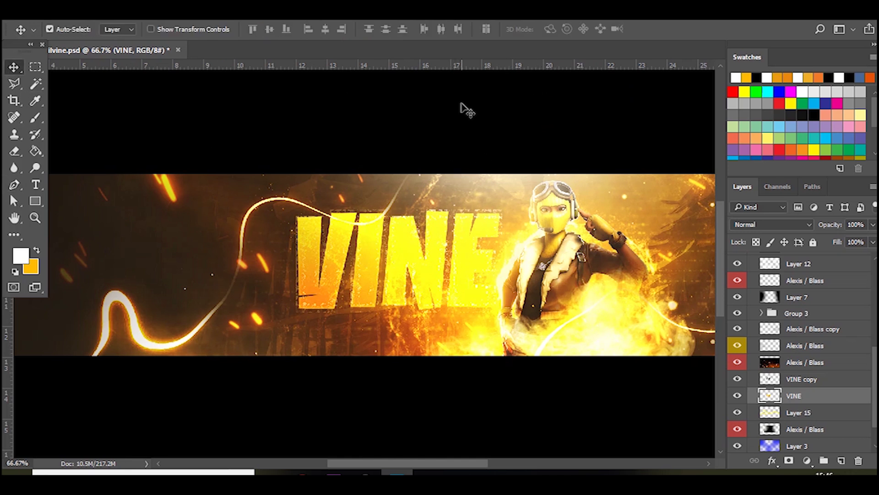
pyautogui.hotkey('ctrl', '+')
pyautogui.hotkey('ctrl', '+')
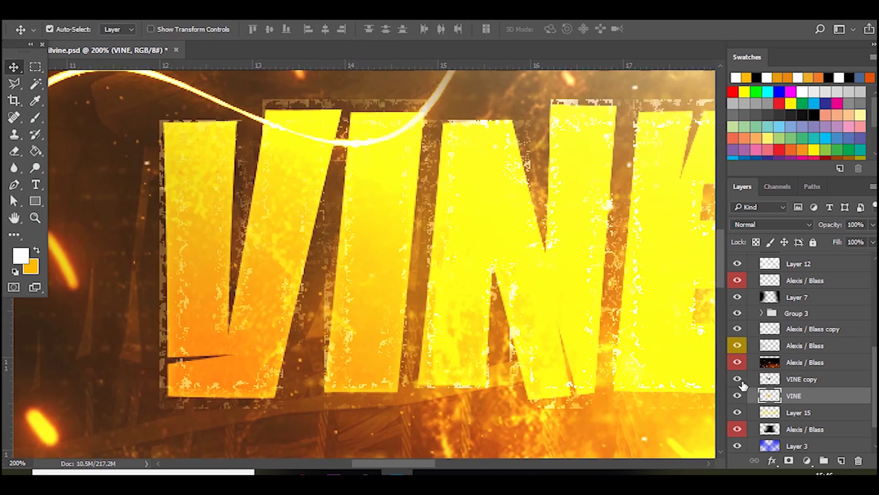
pyautogui.click(738, 379)
pyautogui.click(738, 380)
pyautogui.hotkey('ctrl', '-')
pyautogui.hotkey('ctrl', '-')
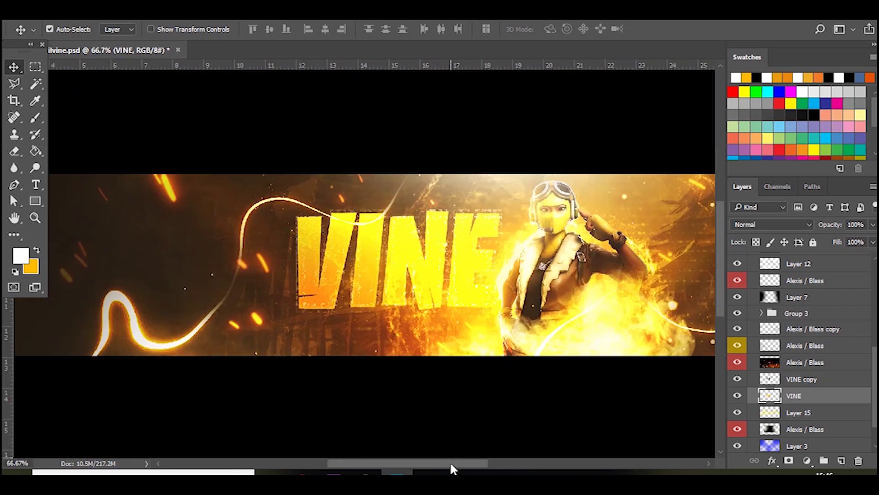
pyautogui.moveTo(452, 464); pyautogui.dragTo(479, 464)
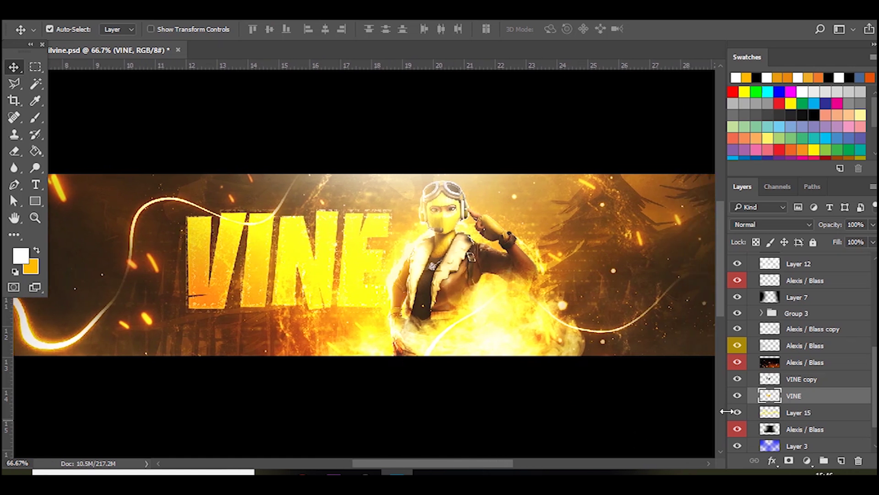
# Step: Group VINE with VINE copy and rotate the title to about -3.1°, shifting it right
pyautogui.keyDown('shift'); pyautogui.click(802, 380); pyautogui.keyUp('shift')
pyautogui.hotkey('ctrl', 'g')
pyautogui.hotkey('ctrl', 't')
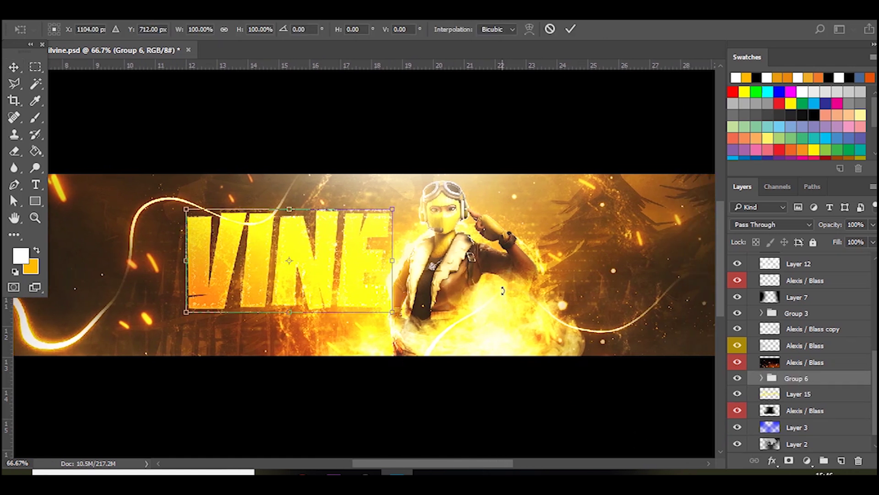
pyautogui.moveTo(503, 290); pyautogui.dragTo(503, 275)
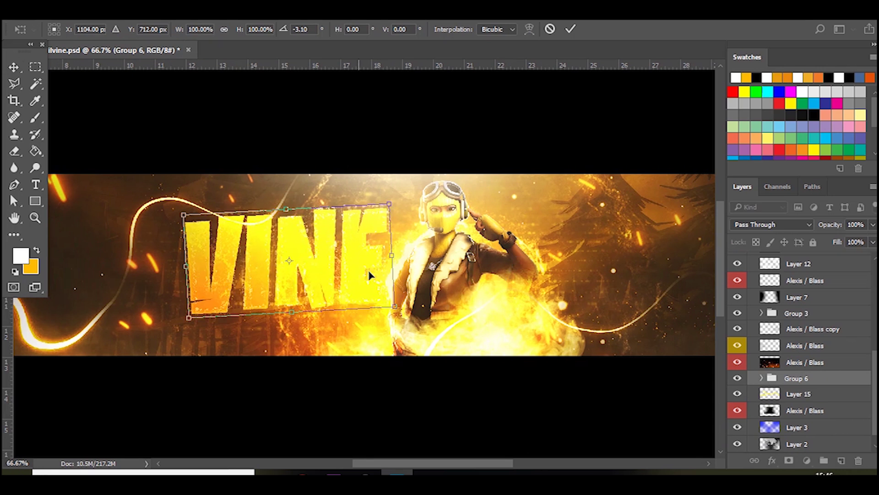
pyautogui.moveTo(359, 272); pyautogui.dragTo(375, 275)
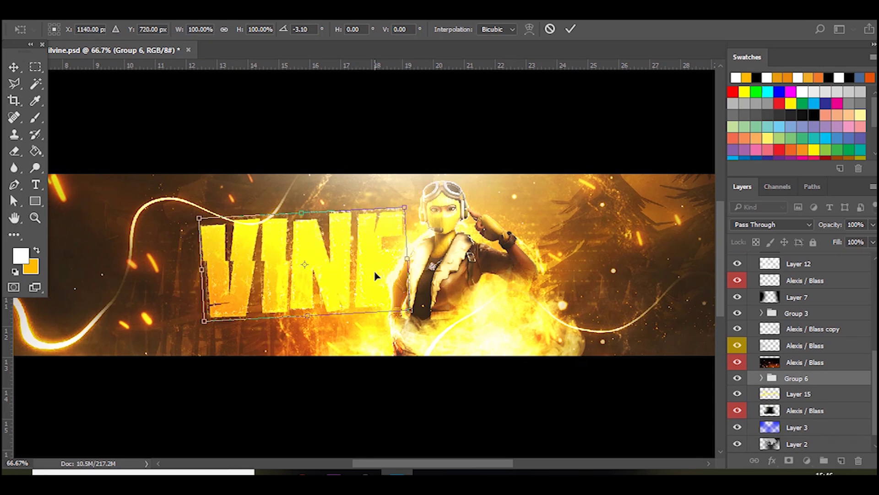
# Step: Commit the rotation, duplicate Group 6, and merge the original Group 6 into one layer
pyautogui.press('Return')
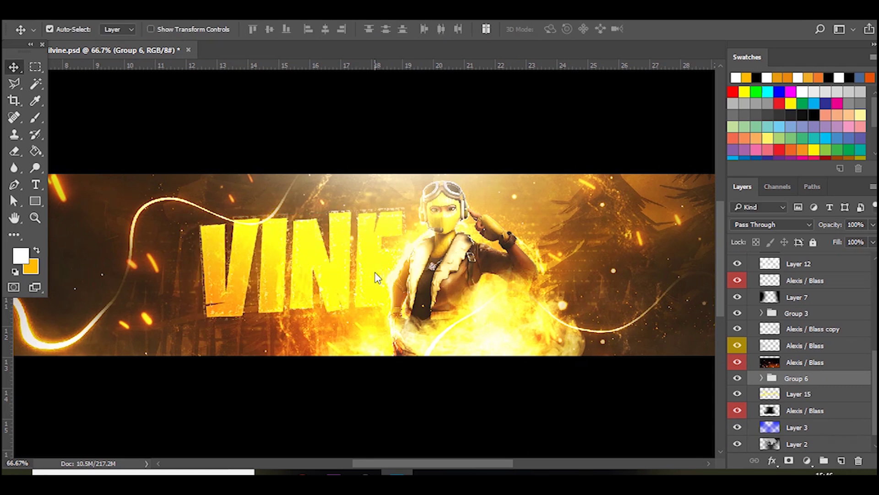
pyautogui.hotkey('ctrl', 'j')
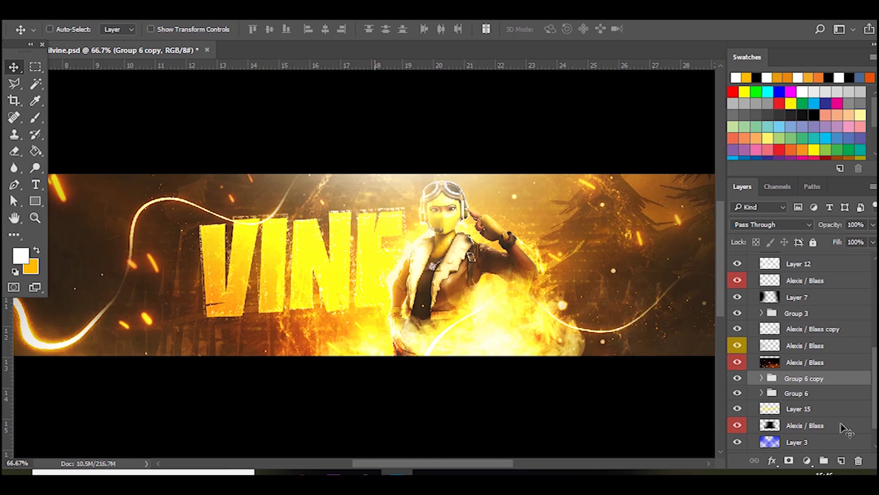
pyautogui.click(786, 395)
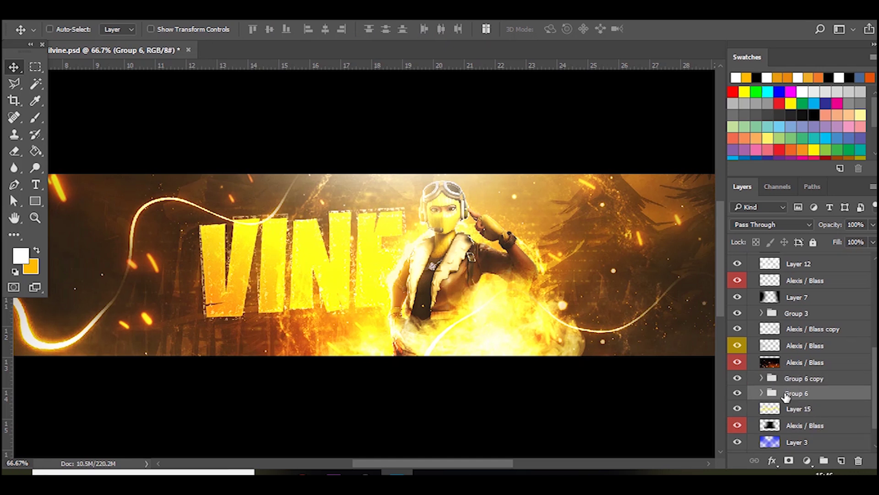
pyautogui.hotkey('ctrl', 'e')
# Step: Turn the merged title white with Hue/Saturation Lightness +100 and place it above Group 6 copy
pyautogui.hotkey('ctrl', 'u')
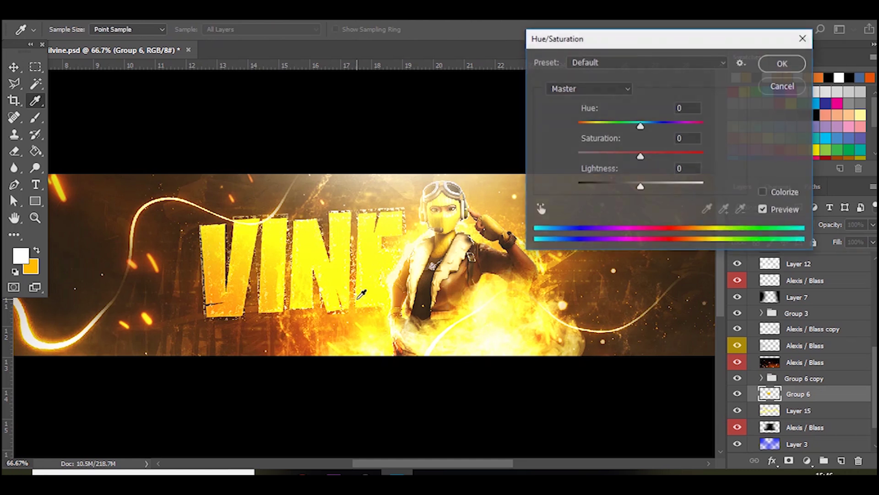
pyautogui.moveTo(640, 186); pyautogui.dragTo(703, 186)
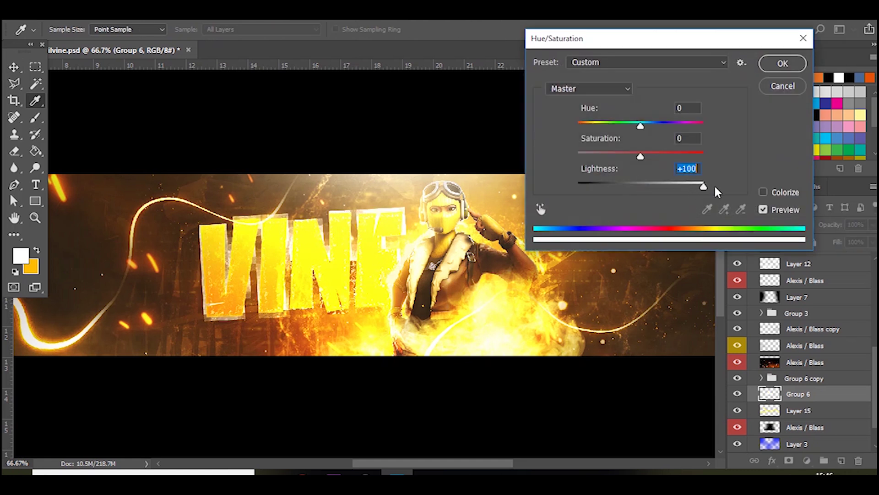
pyautogui.press('Return')
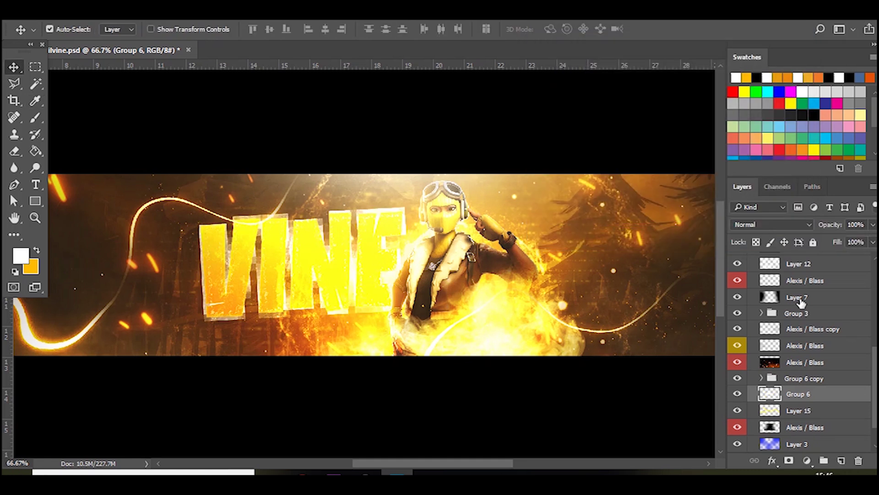
pyautogui.moveTo(802, 395); pyautogui.dragTo(804, 377)
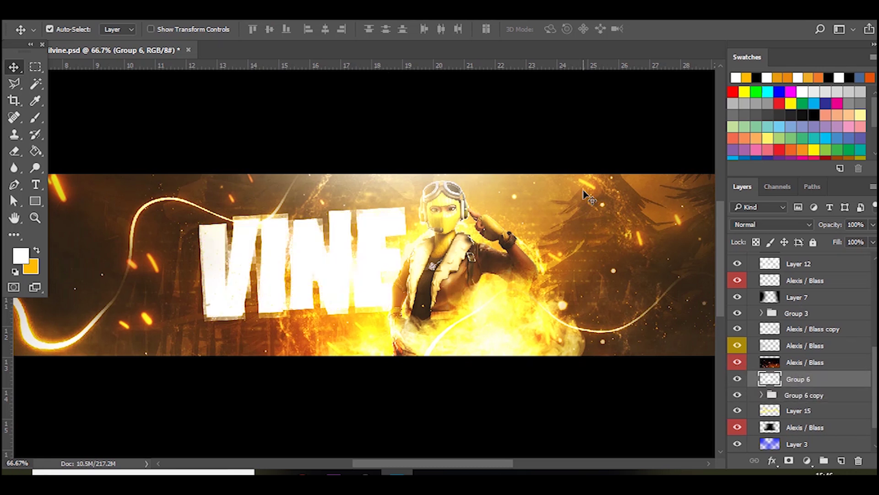
# Step: Set the white Group 6 layer to Overlay and erase parts of it with a large soft eraser
pyautogui.click(788, 225)
pyautogui.click(752, 351)
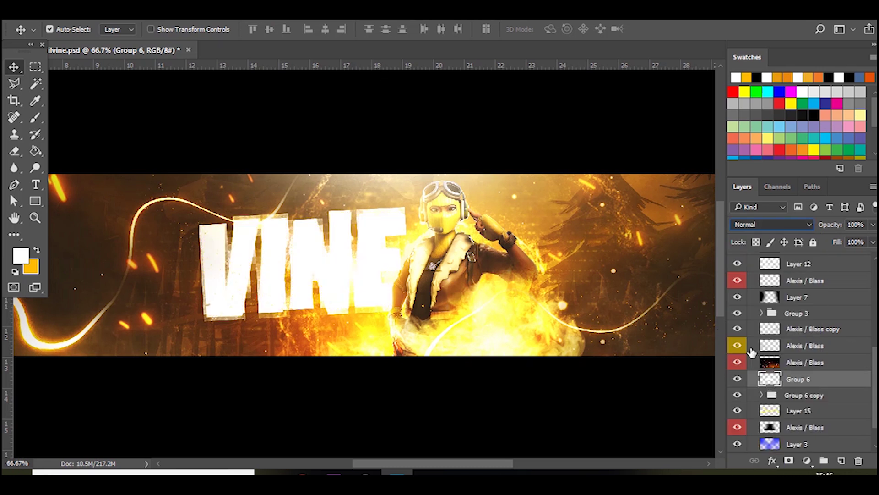
pyautogui.click(15, 150)
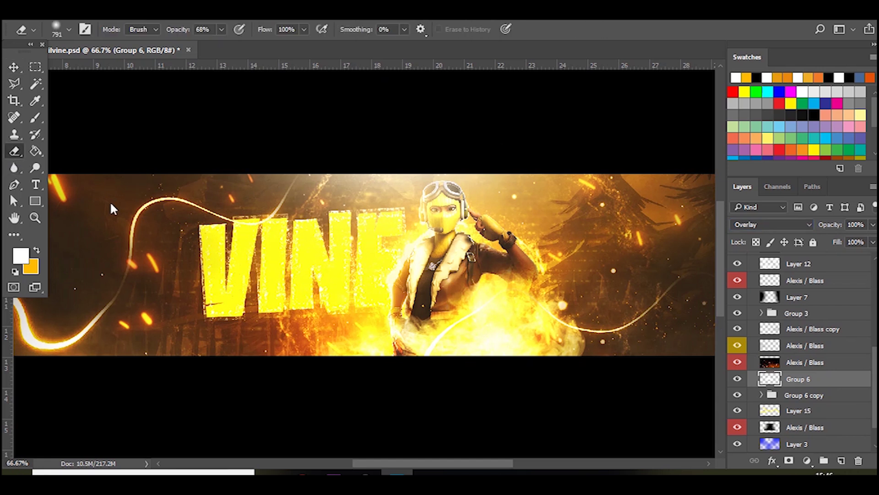
pyautogui.moveTo(146, 226); pyautogui.dragTo(30, 225)
pyautogui.moveTo(226, 308)
pyautogui.mouseDown()
pyautogui.moveTo(281, 220)
pyautogui.moveTo(306, 219)
pyautogui.moveTo(343, 263)
pyautogui.moveTo(354, 293)
pyautogui.moveTo(380, 299)
pyautogui.moveTo(378, 191)
pyautogui.mouseUp()
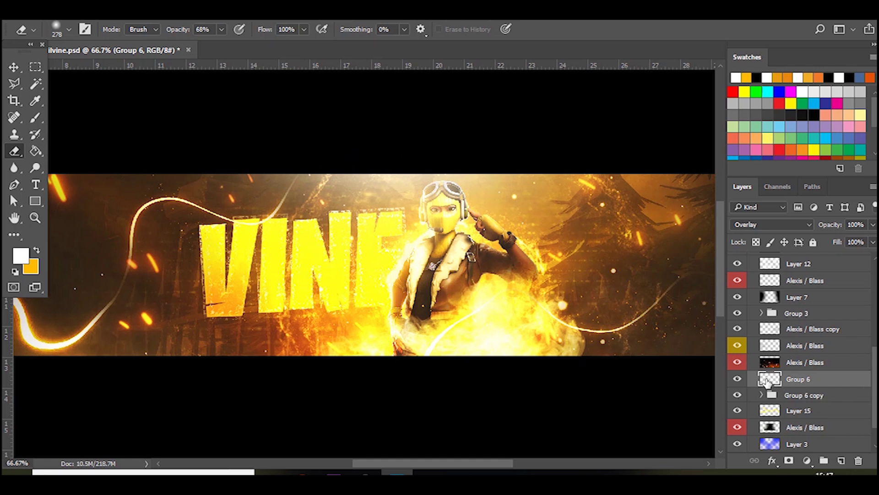
# Step: Add a new layer and paint orange over the letters with a roughly 272 px brush
pyautogui.click(842, 460)
pyautogui.click(842, 460)
pyautogui.click(34, 118)
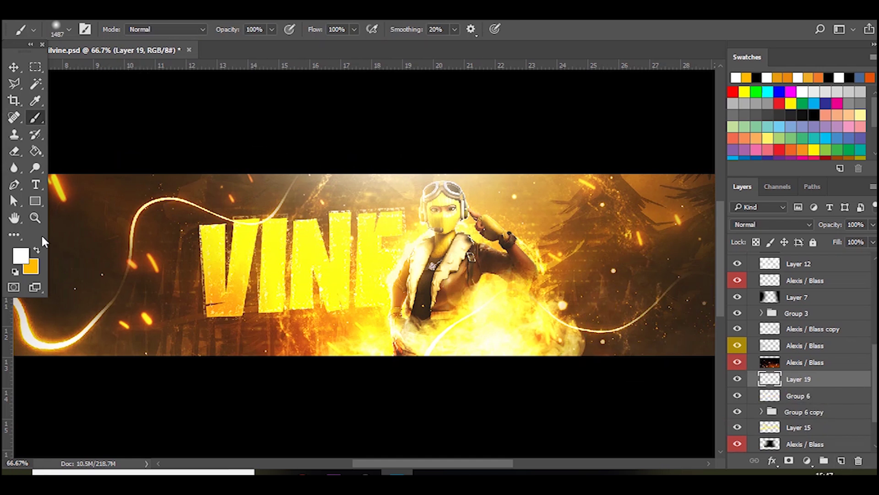
pyautogui.click(38, 252)
pyautogui.moveTo(320, 263)
pyautogui.mouseDown()
pyautogui.moveTo(504, 263)
pyautogui.moveTo(330, 263)
pyautogui.mouseUp()
pyautogui.moveTo(60, 246)
pyautogui.mouseDown()
pyautogui.moveTo(69, 244)
pyautogui.moveTo(59, 253)
pyautogui.mouseUp()
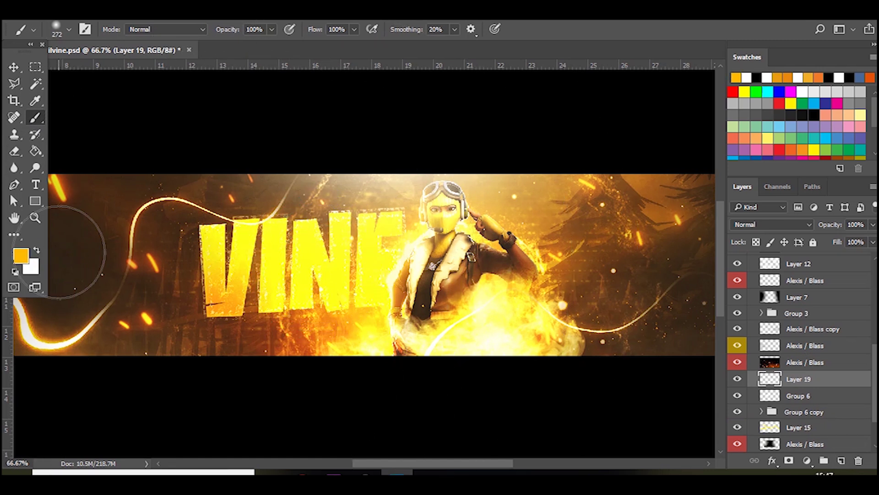
pyautogui.moveTo(173, 240)
pyautogui.mouseDown()
pyautogui.moveTo(346, 283)
pyautogui.moveTo(343, 257)
pyautogui.mouseUp()
# Step: Blend the orange paint layer as Color Dodge at 54% opacity and view the whole banner
pyautogui.click(773, 225)
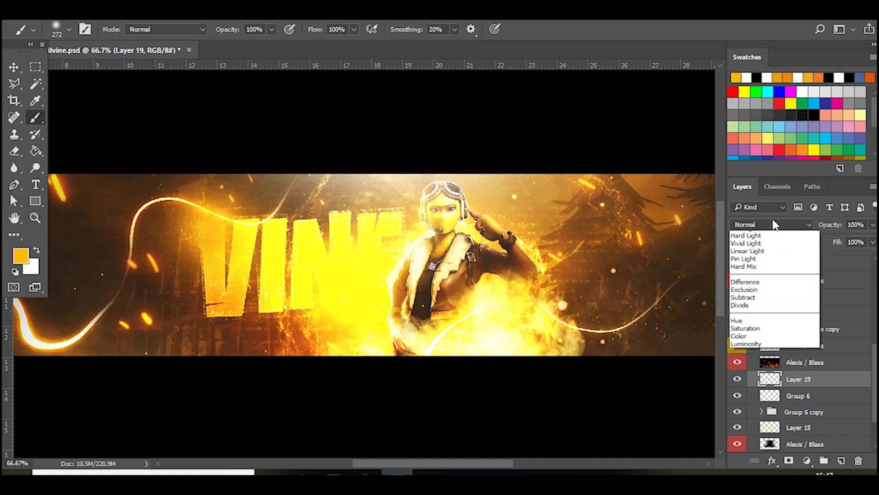
pyautogui.click(757, 321)
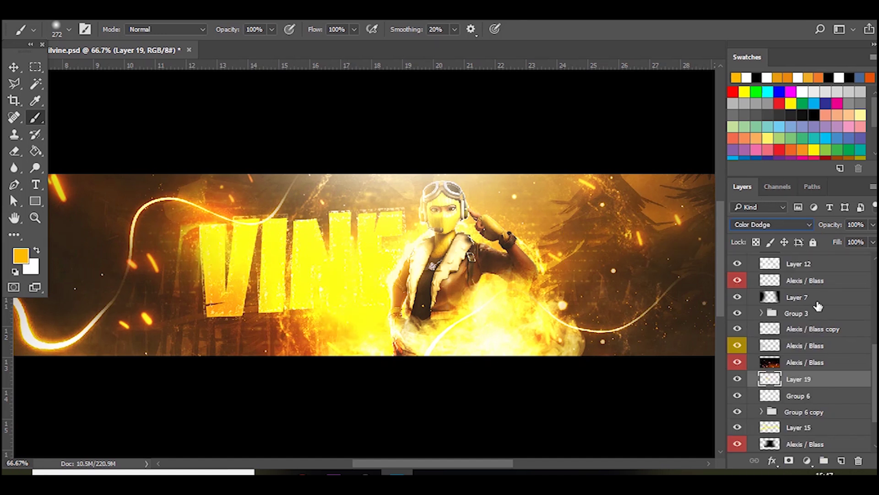
pyautogui.click(873, 224)
pyautogui.moveTo(872, 239); pyautogui.dragTo(846, 245)
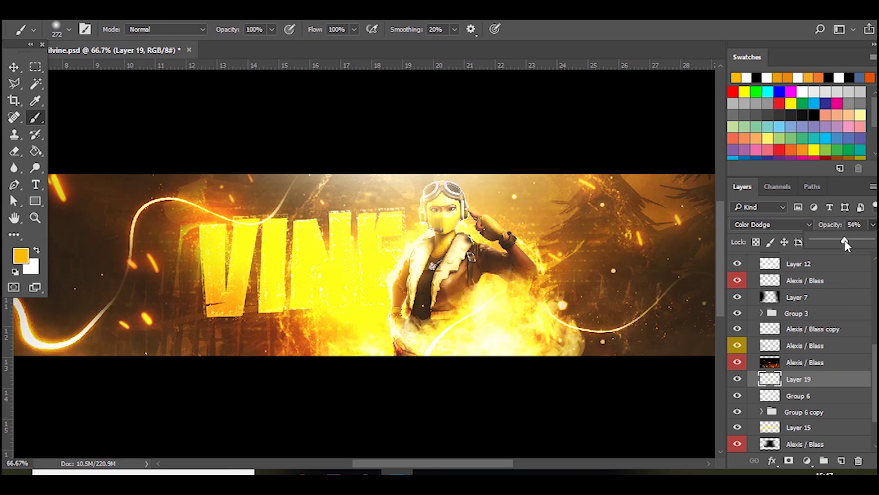
pyautogui.click(13, 66)
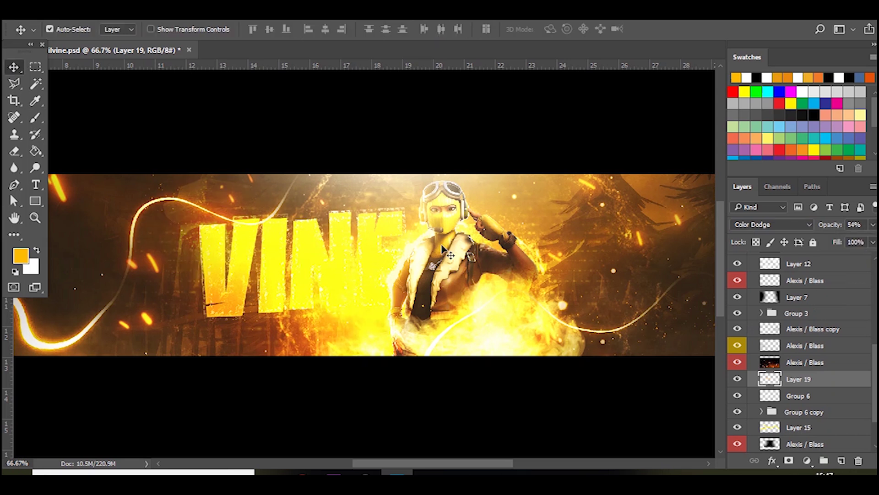
pyautogui.hotkey('ctrl', '-')
pyautogui.hotkey('ctrl', '-')
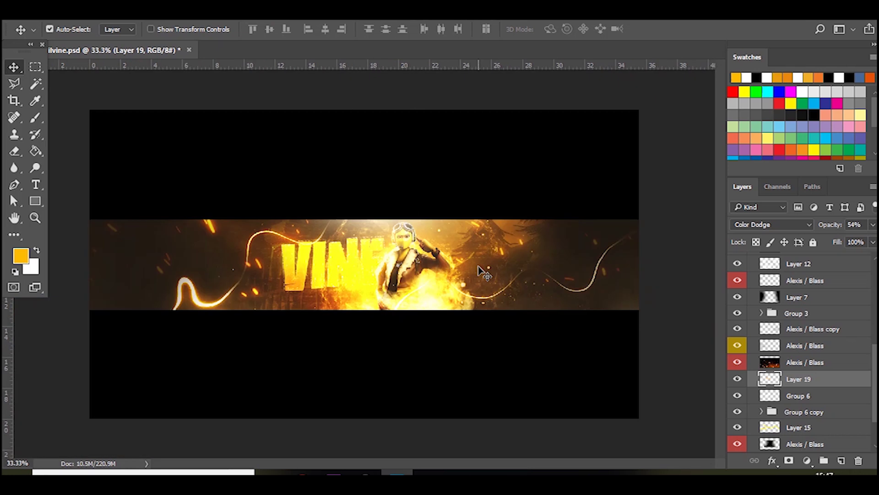
pyautogui.hotkey('ctrl', '+')
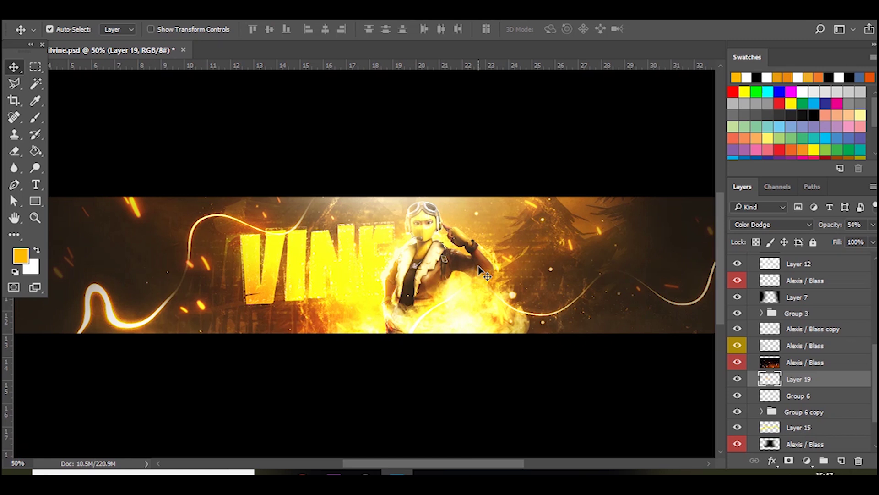